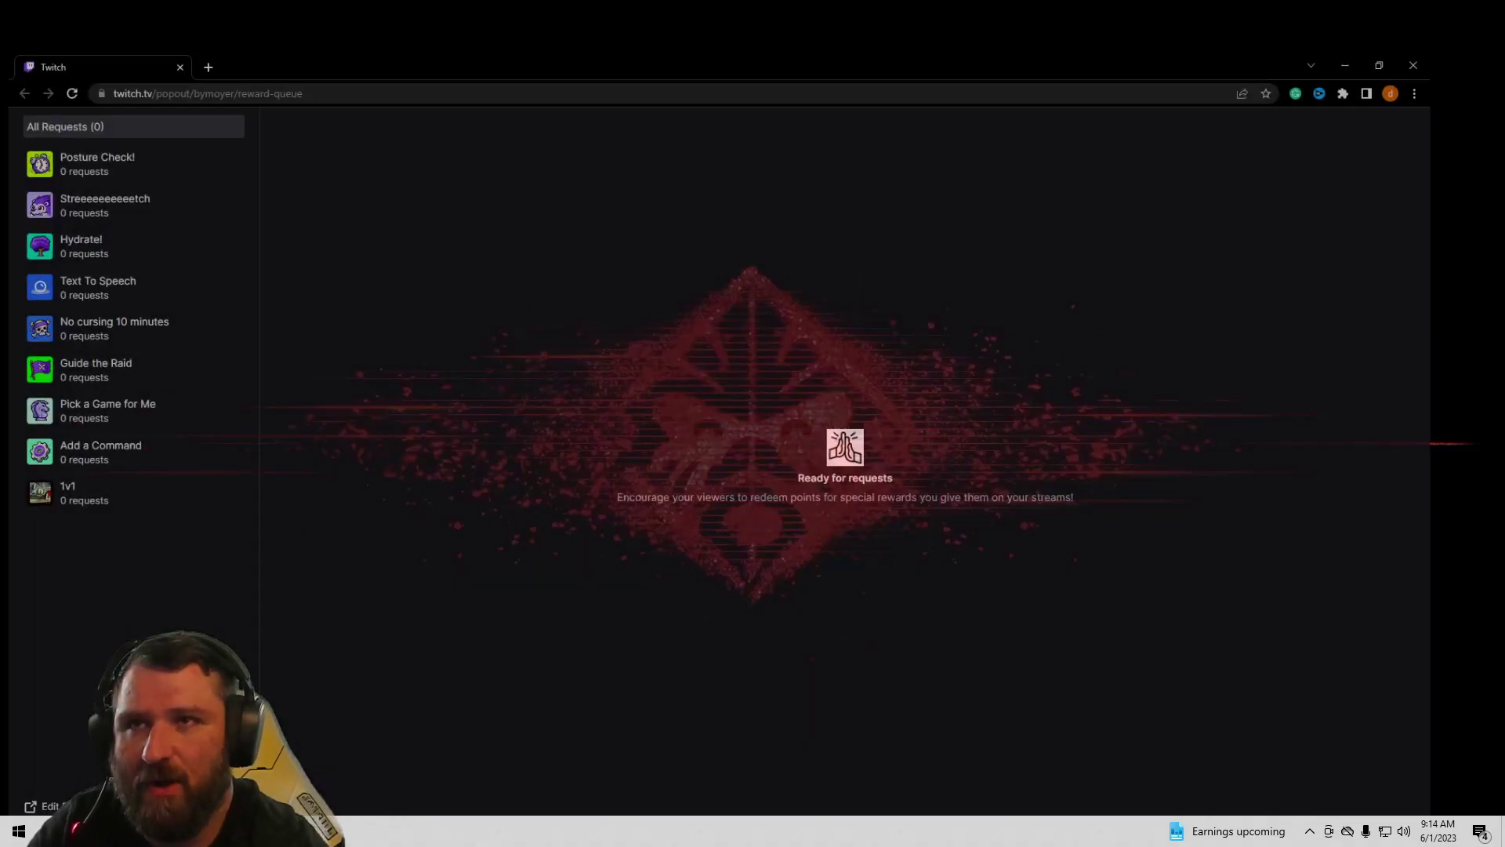
Step: Load streamelements.com and open the Alerts and Overlays page from the Features menu
left_click(490, 41)
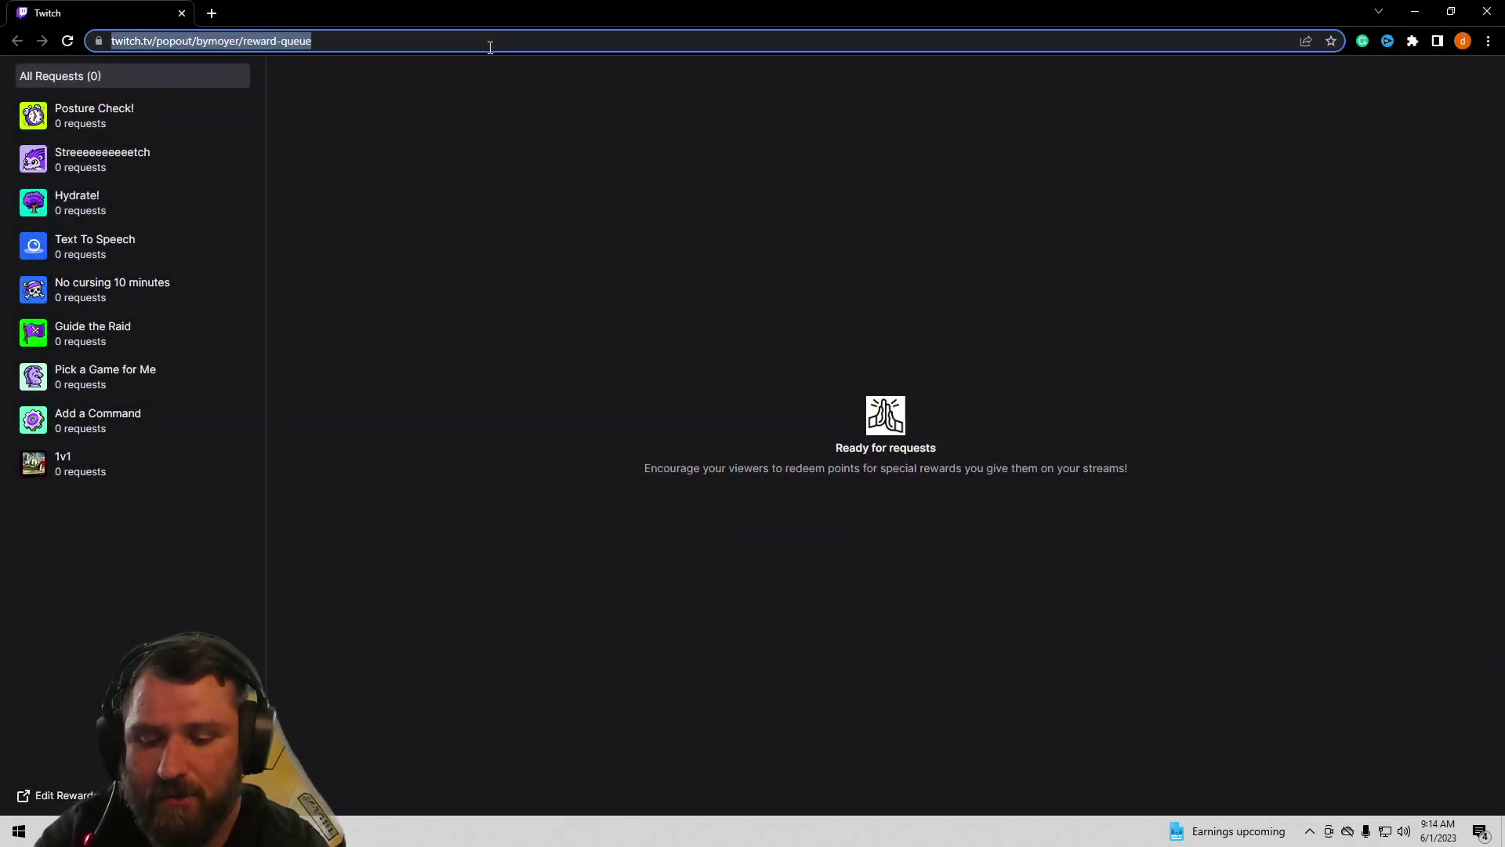
type("s")
key("End")
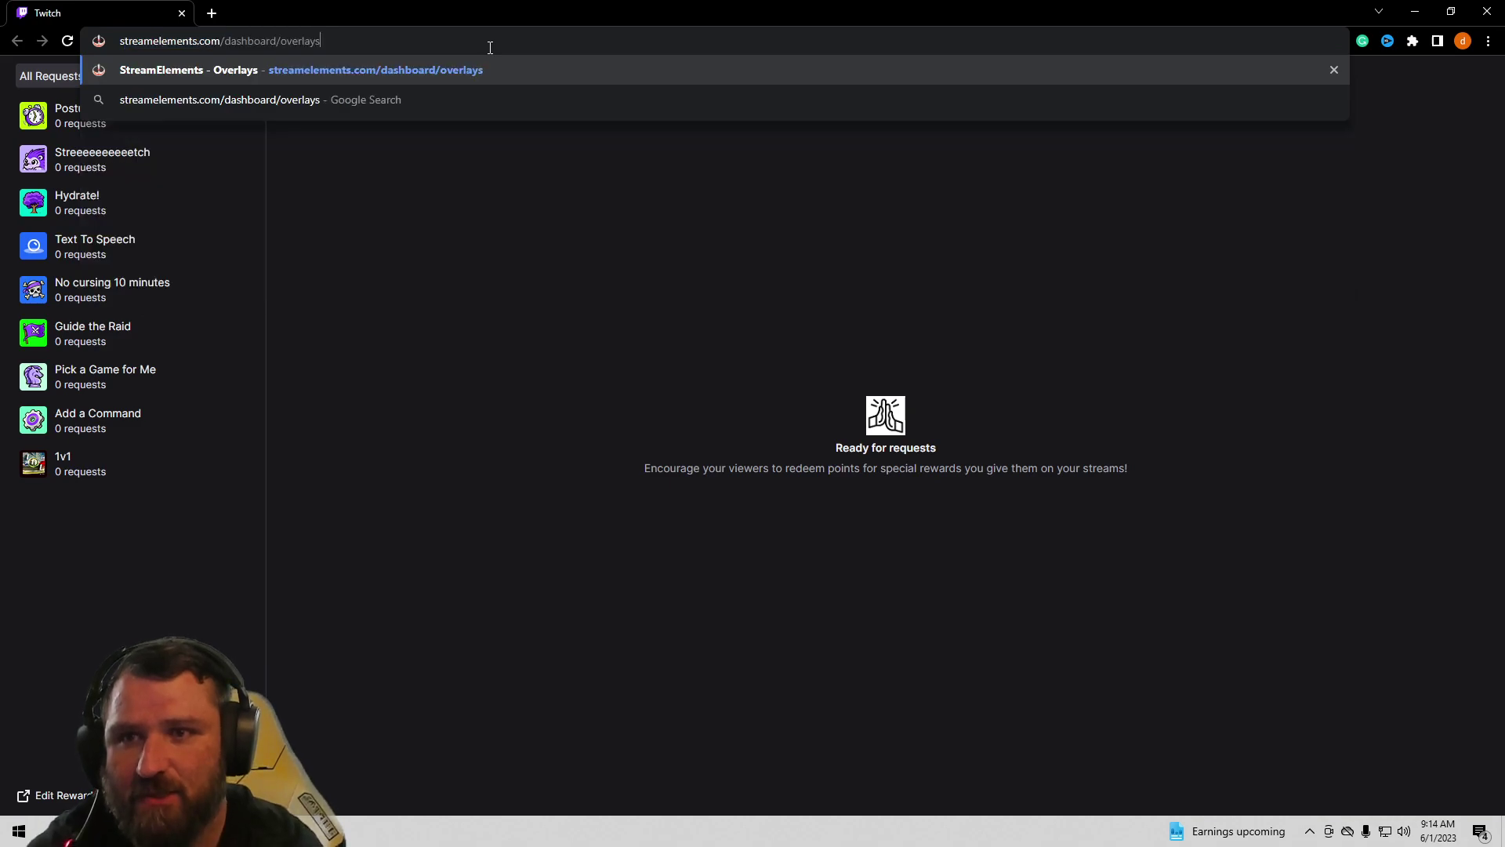
key("BackSpace")
key("BackSpace")
key("BackSpace")
key("BackSpace")
key("BackSpace")
key("BackSpace")
key("BackSpace")
key("BackSpace")
key("BackSpace")
key("BackSpace")
key("BackSpace")
key("BackSpace")
key("BackSpace")
key("BackSpace")
key("BackSpace")
key("BackSpace")
key("BackSpace")
key("BackSpace")
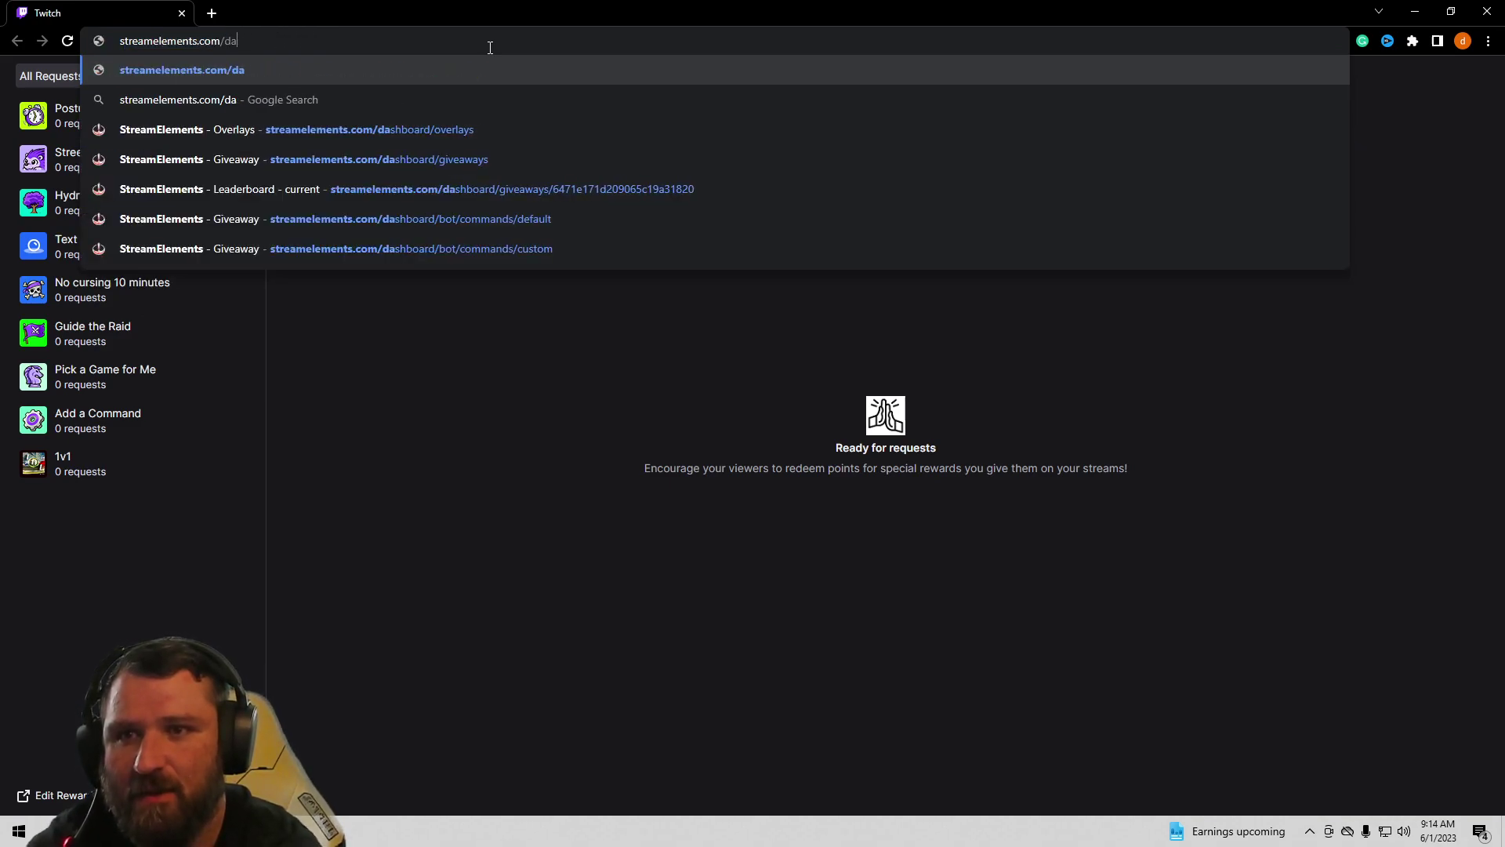
key("Return")
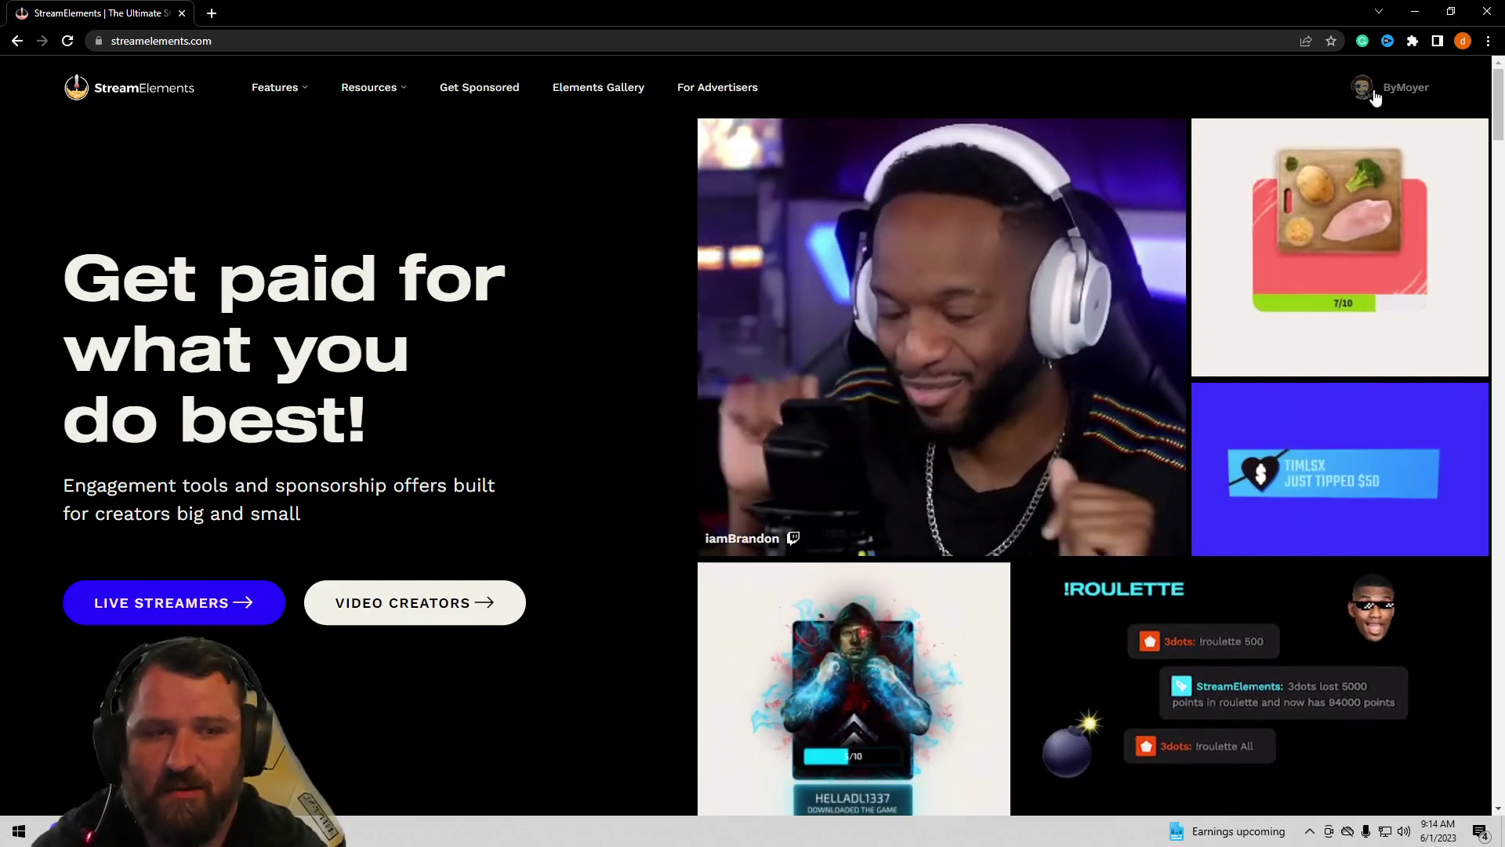
left_click(1373, 94)
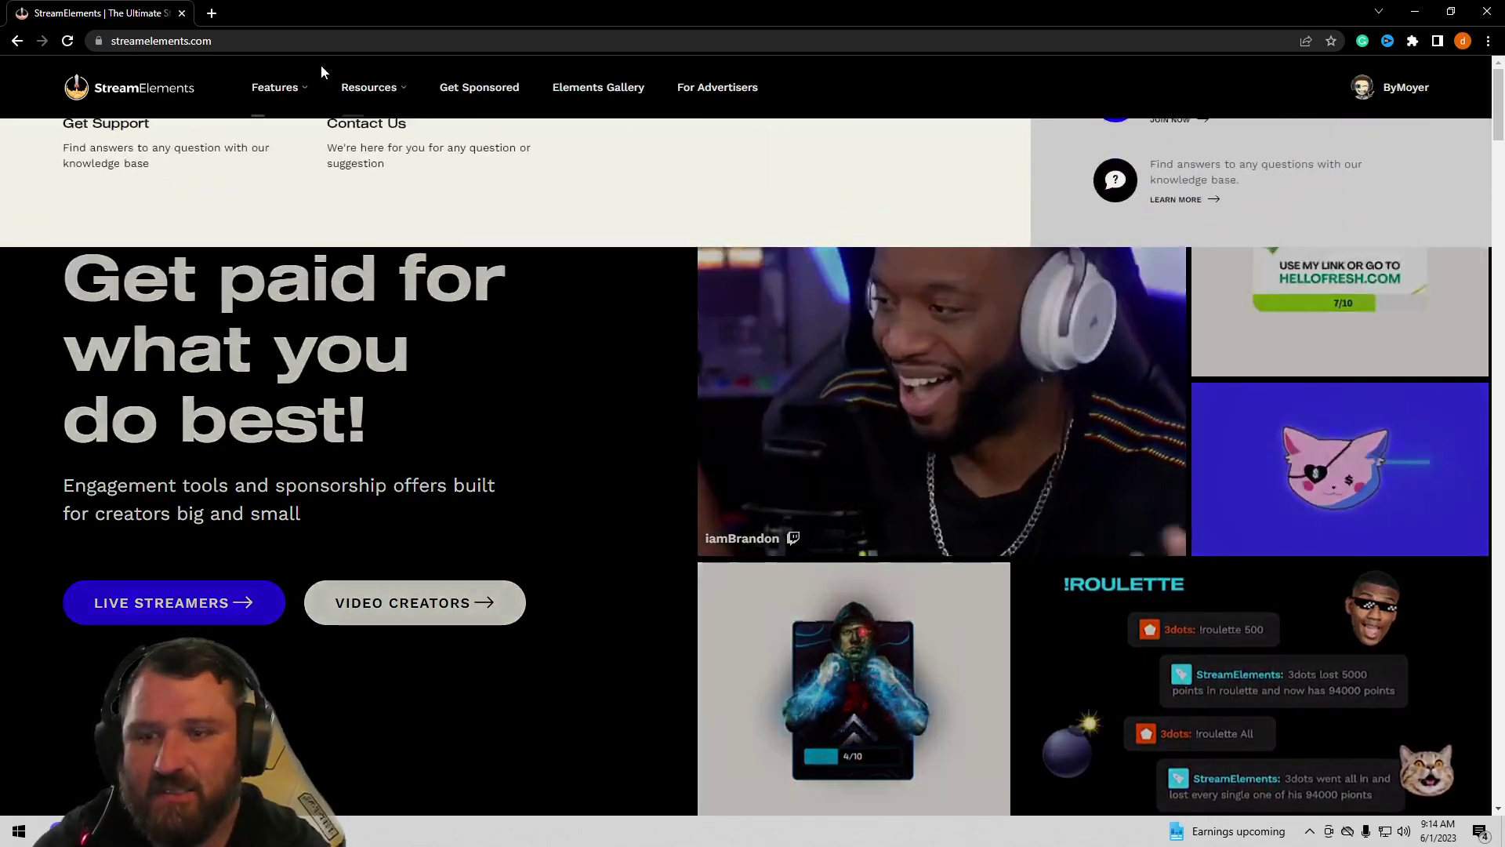
mouse_move(276, 87)
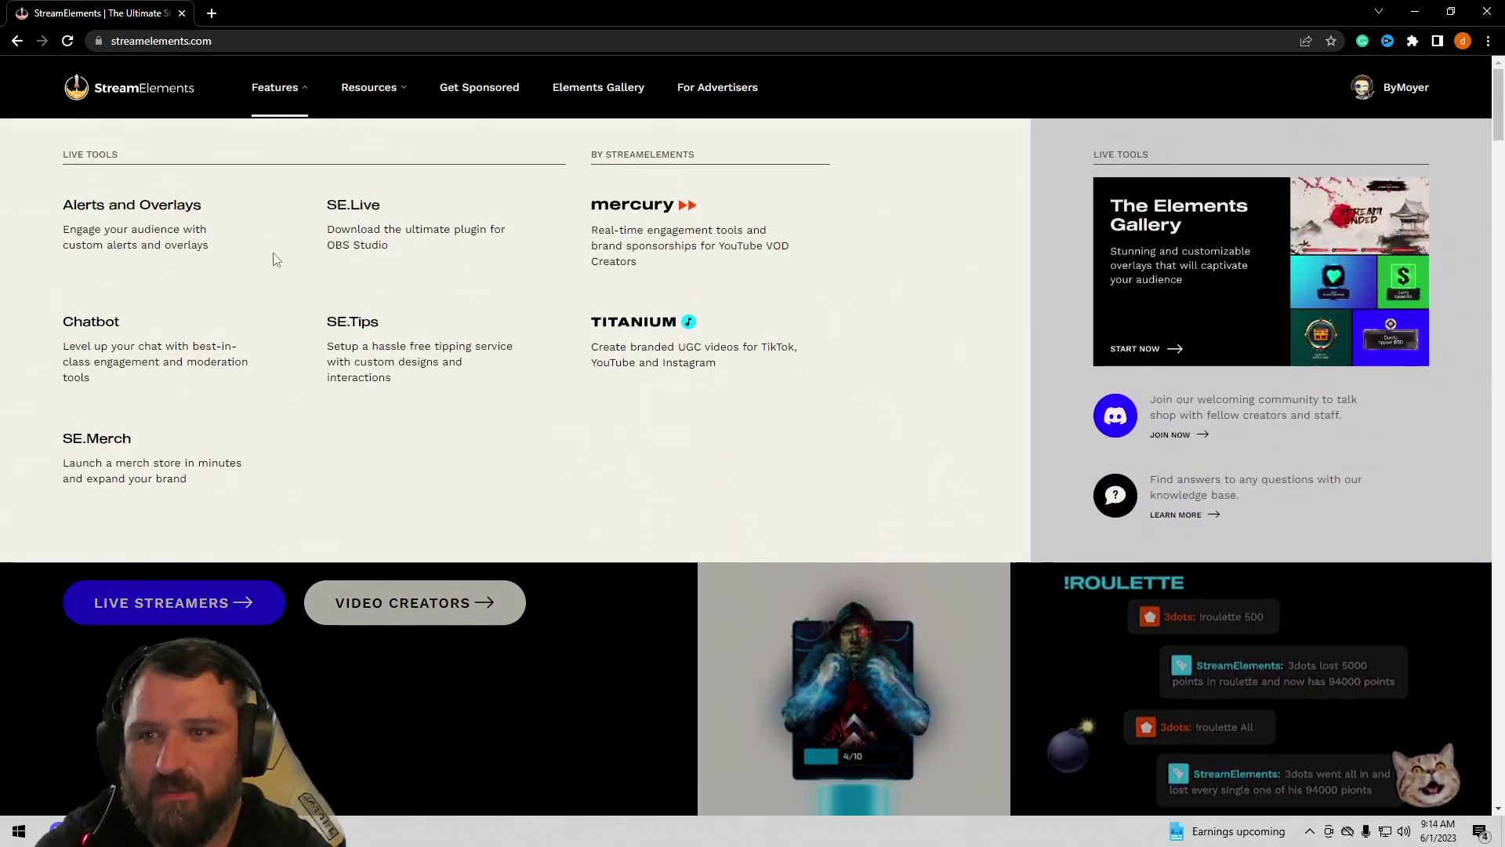
left_click(179, 213)
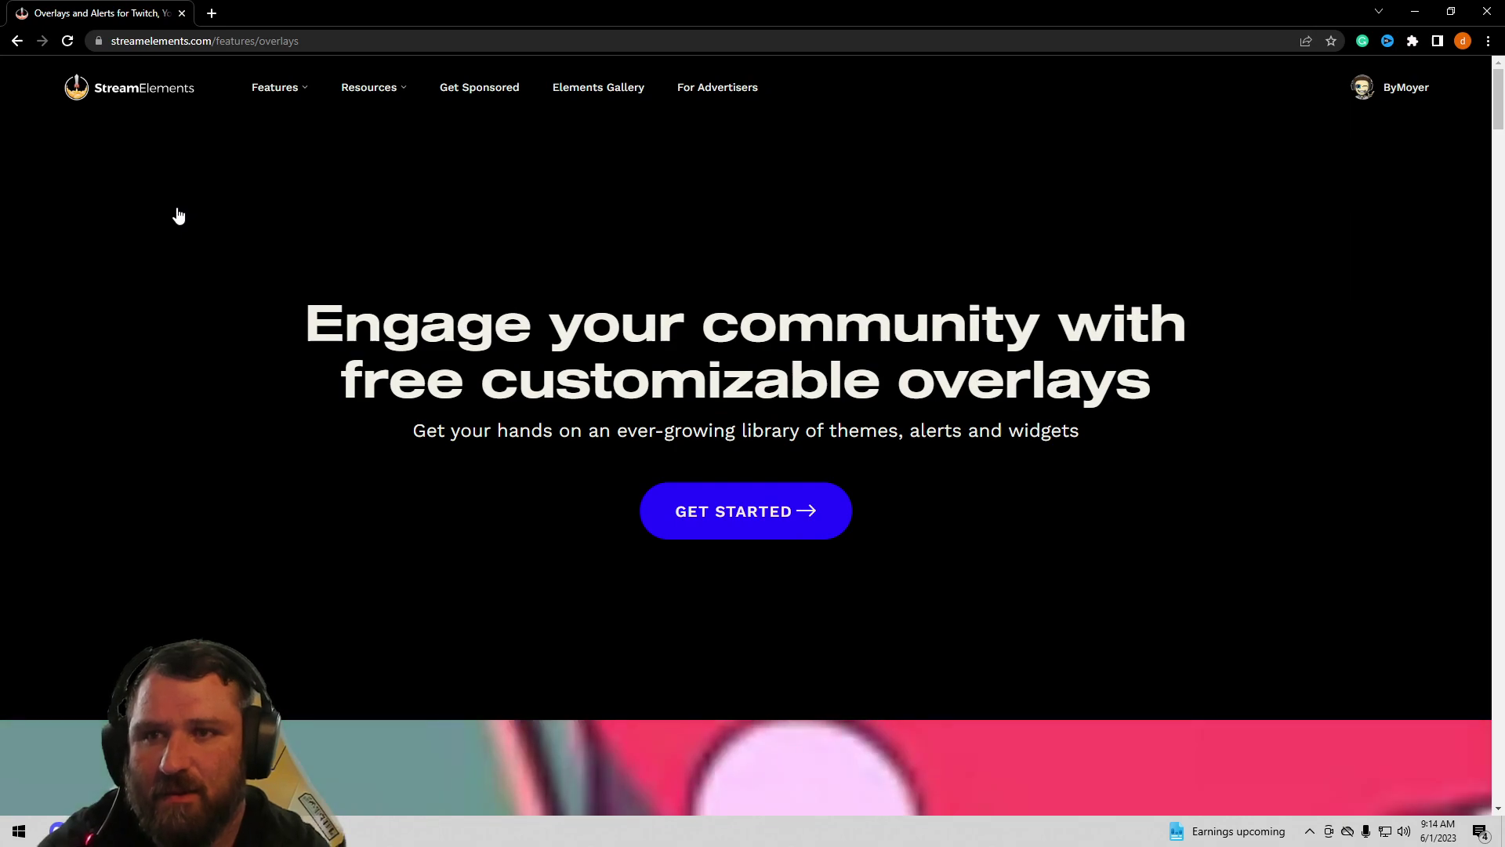
Step: Get started to reach the Elements Gallery and scroll down through it
left_click(765, 508)
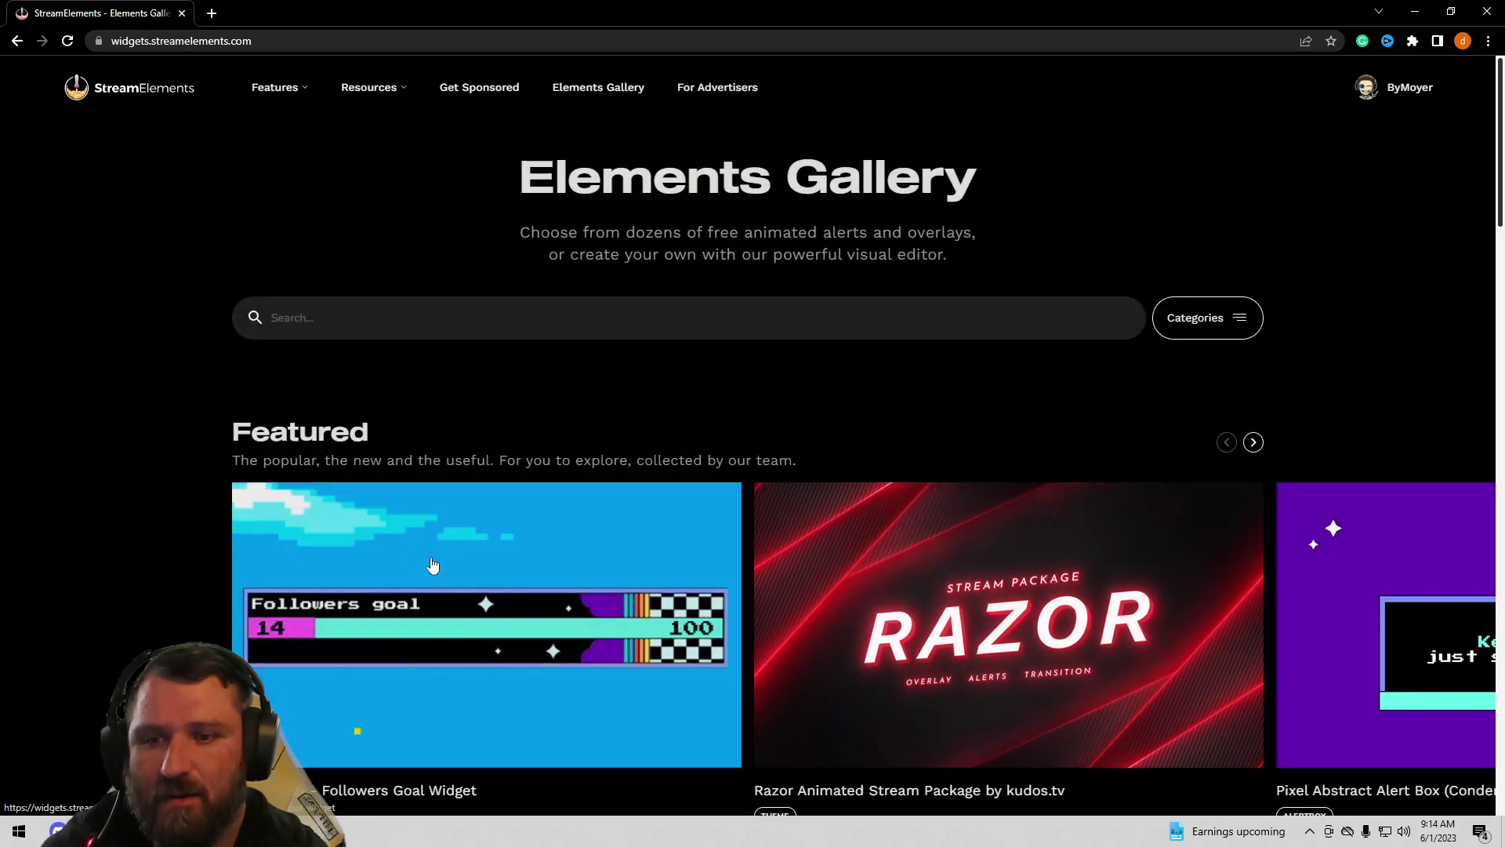
scroll(431, 564, "down", 3)
scroll(432, 564, "down", 2)
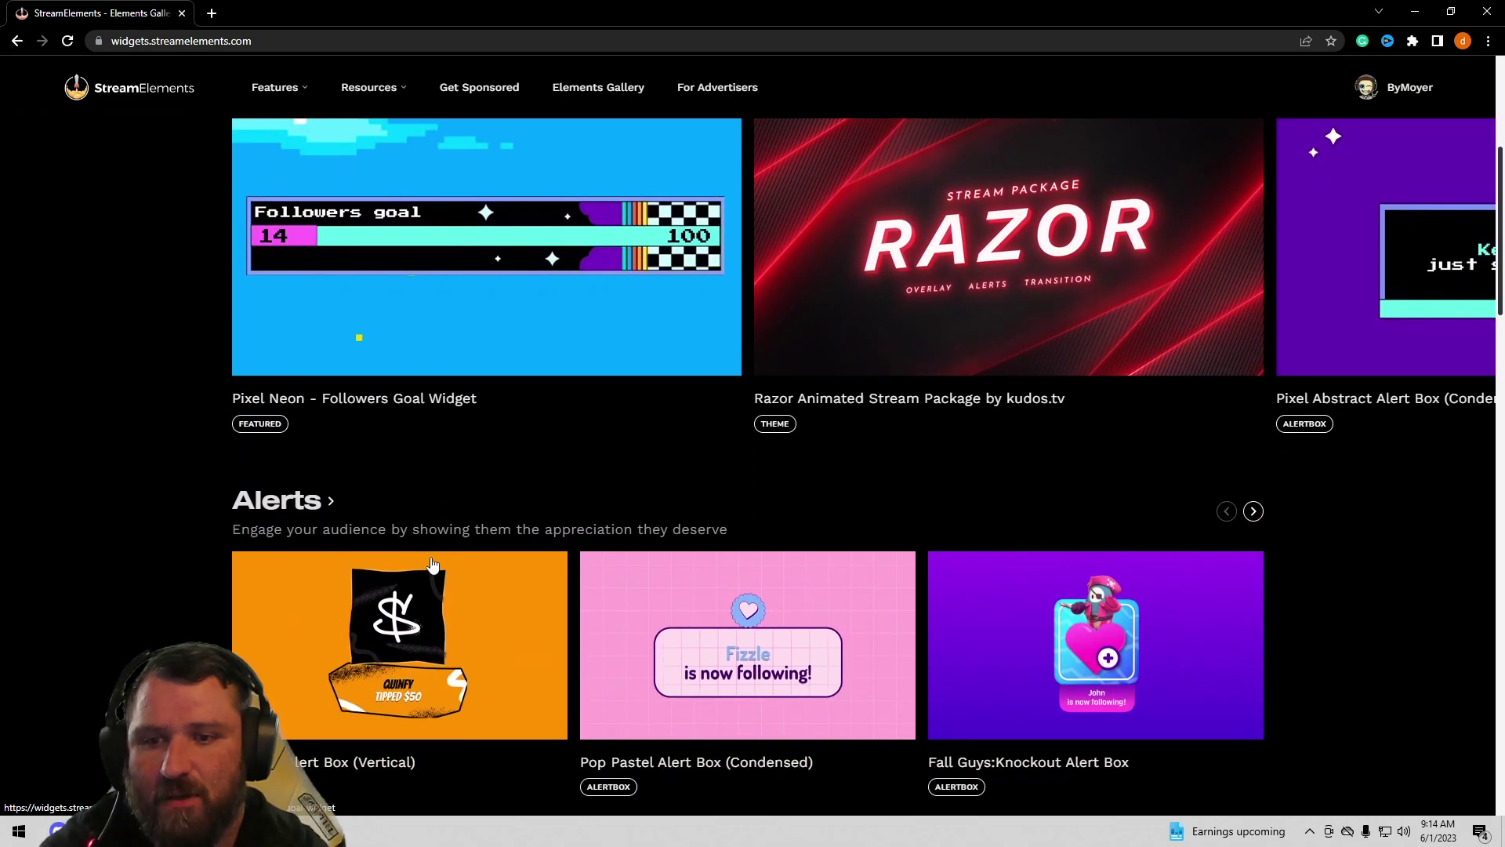
scroll(432, 565, "down", 2)
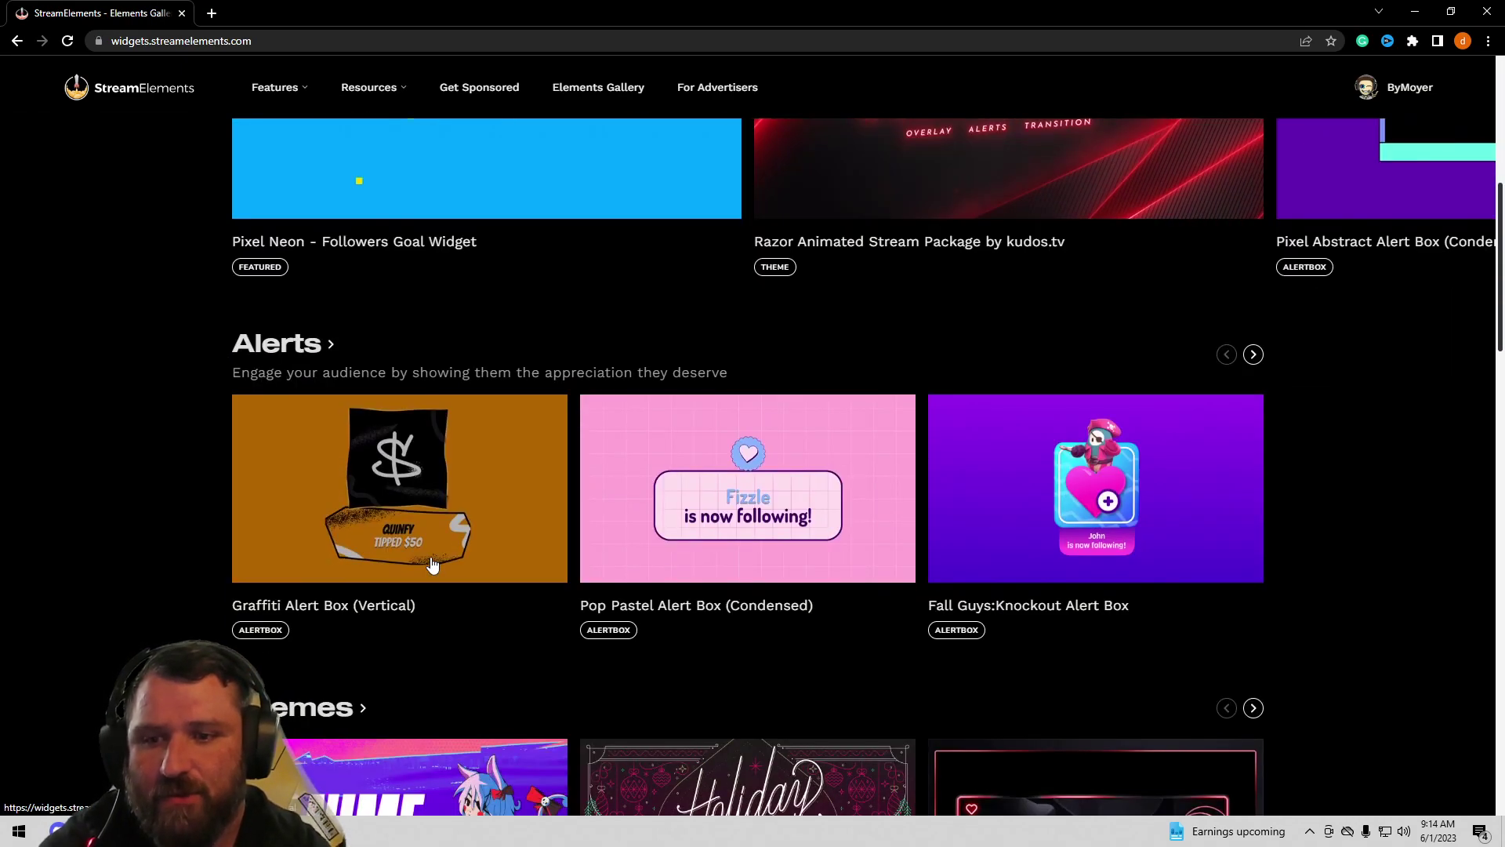
Step: Open the full Alerts category and scroll down to the Future Neon alert boxes
left_click(329, 352)
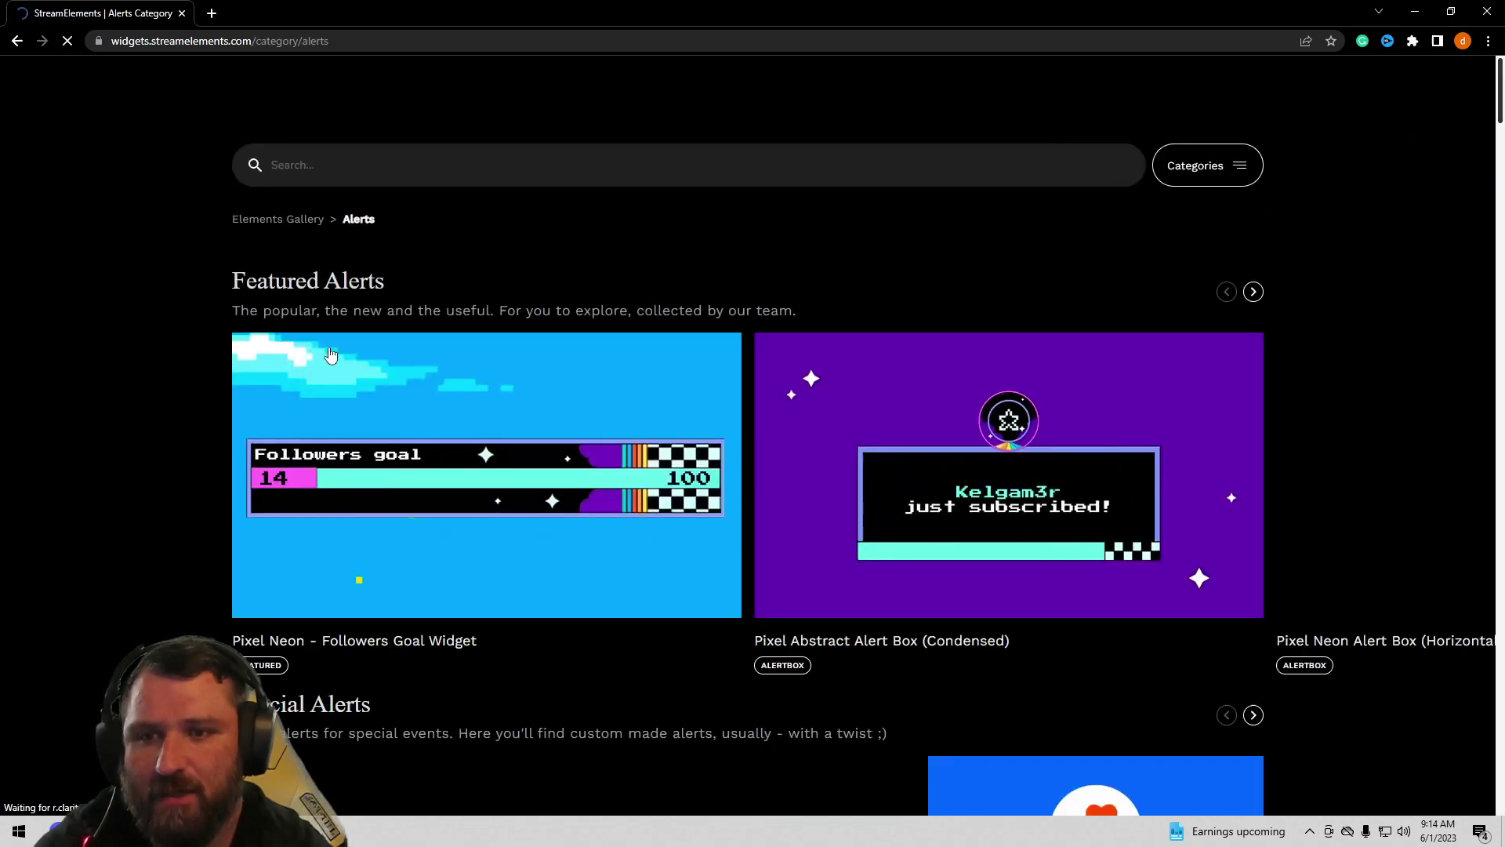
scroll(436, 463, "down", 9)
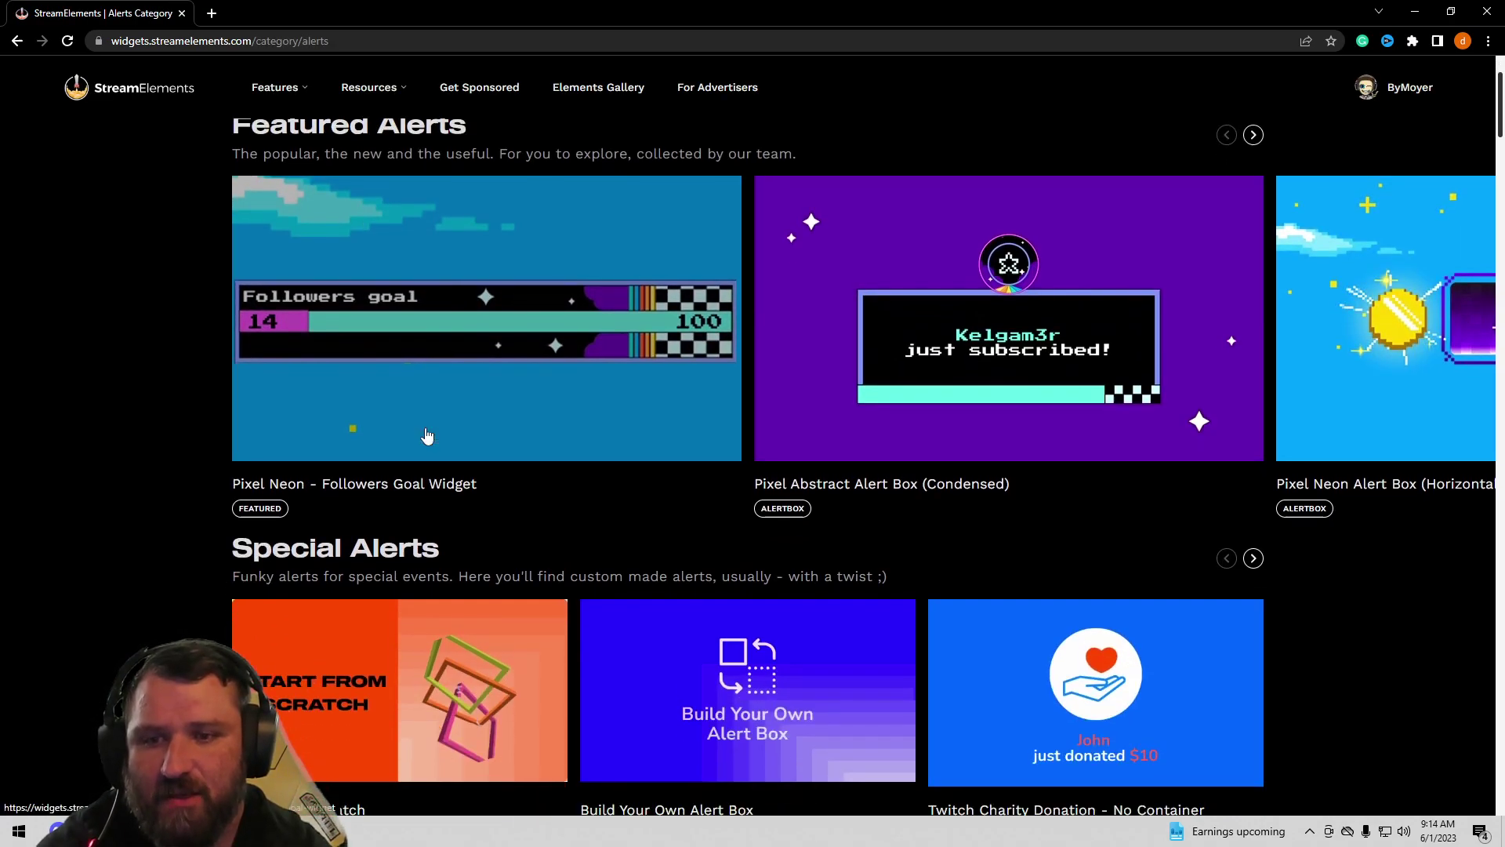
scroll(436, 463, "down", 6)
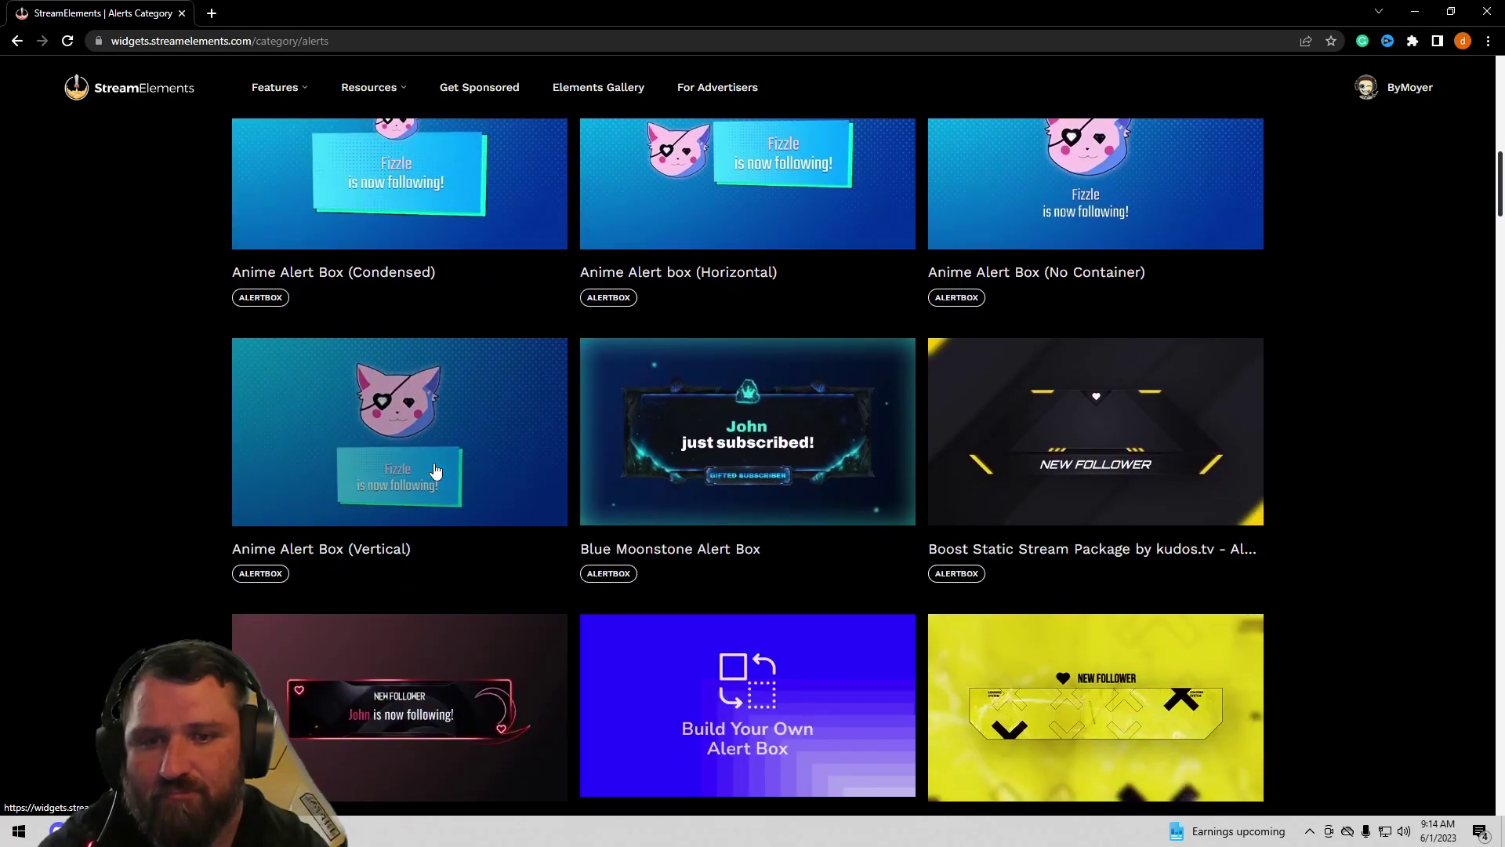
scroll(436, 470, "down", 4)
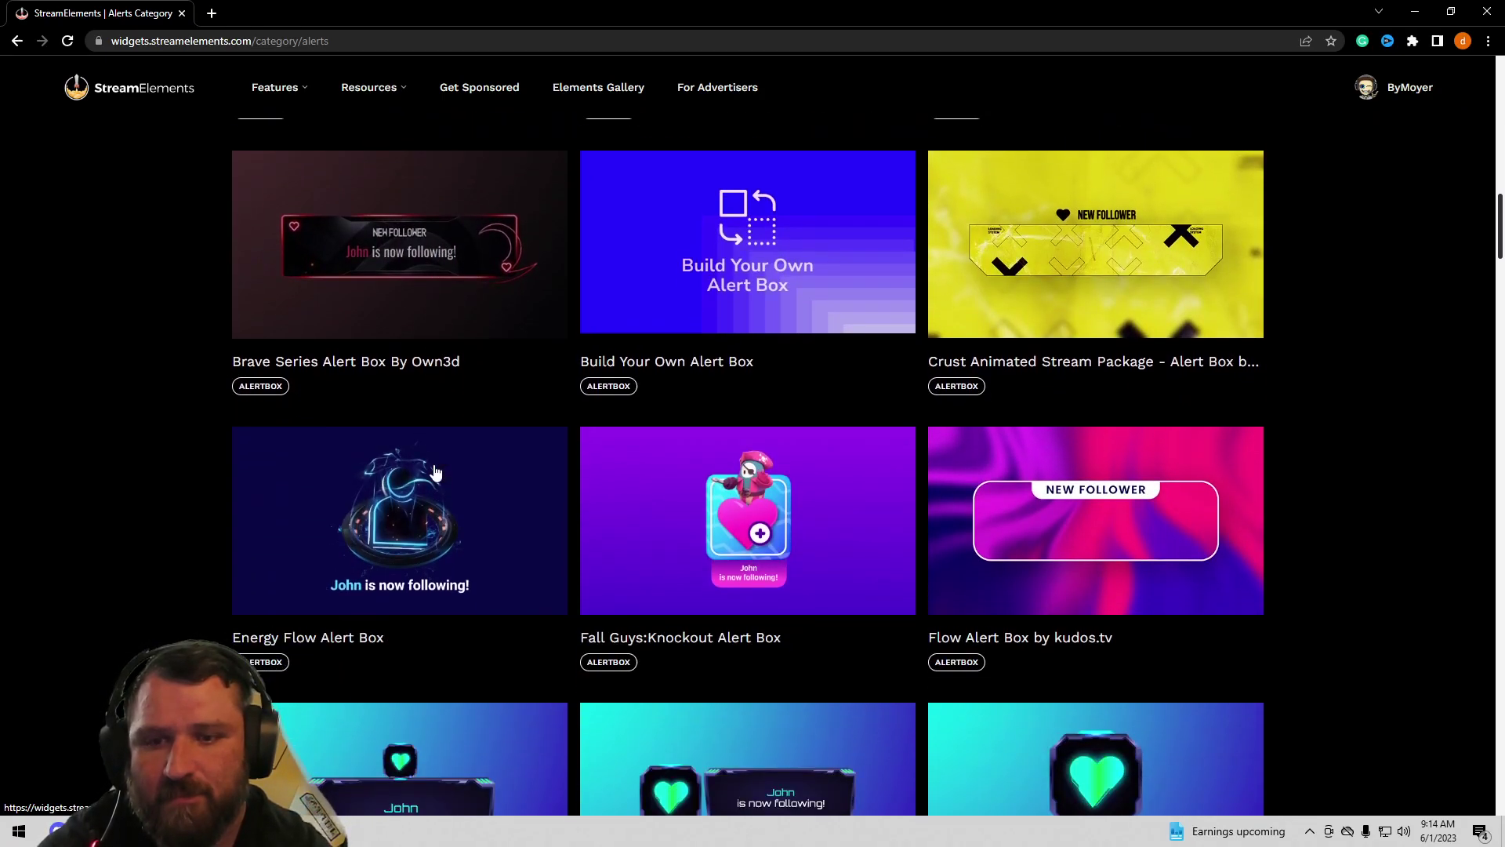
scroll(436, 470, "down", 3)
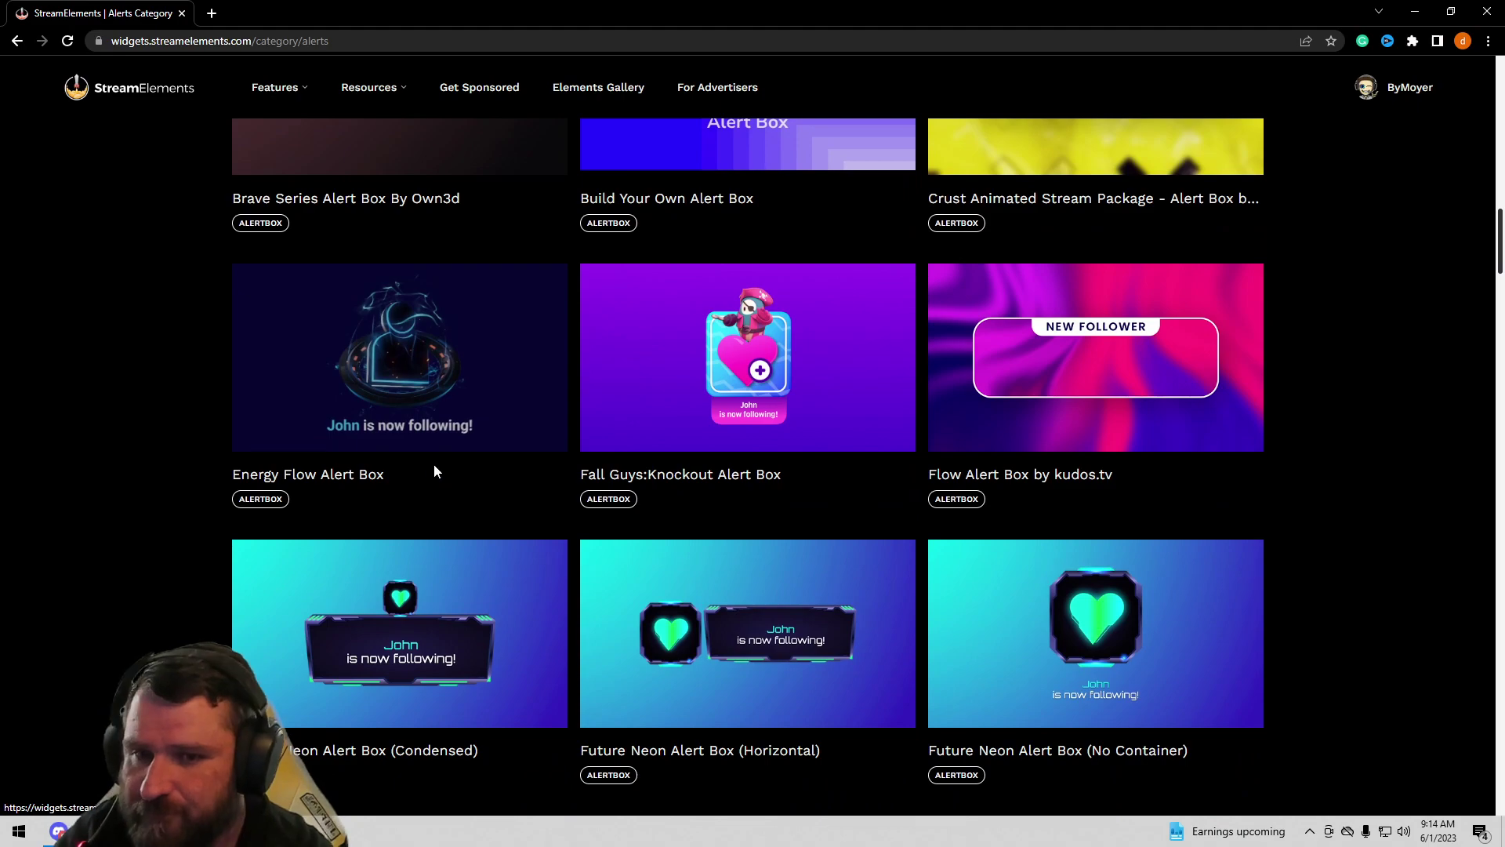
scroll(436, 470, "down", 1)
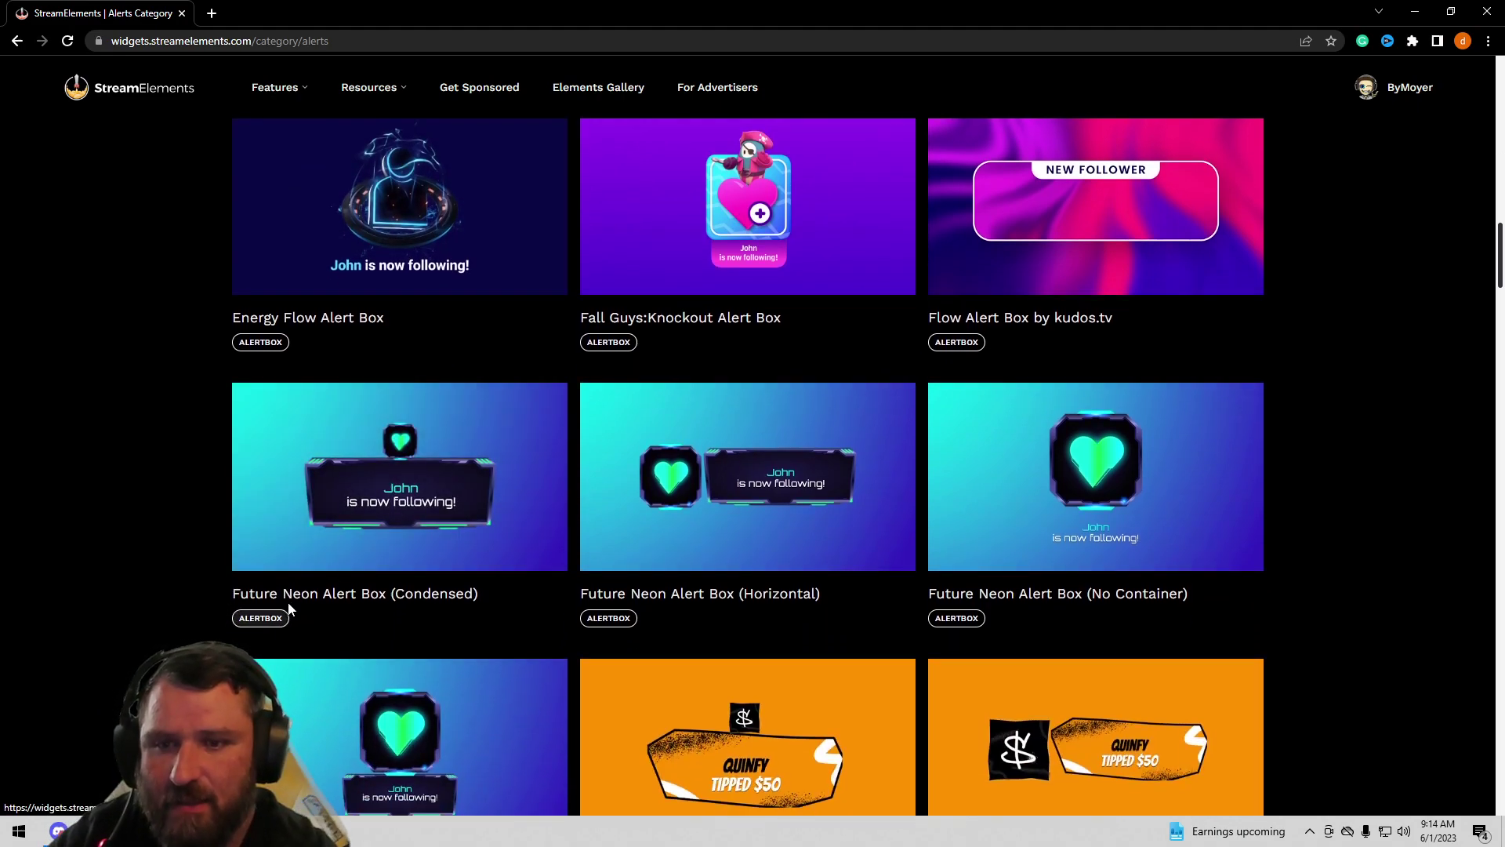
Step: Open Future Neon Alert Box (Condensed) in the editor and inspect its Subscribed variants
left_click(365, 523)
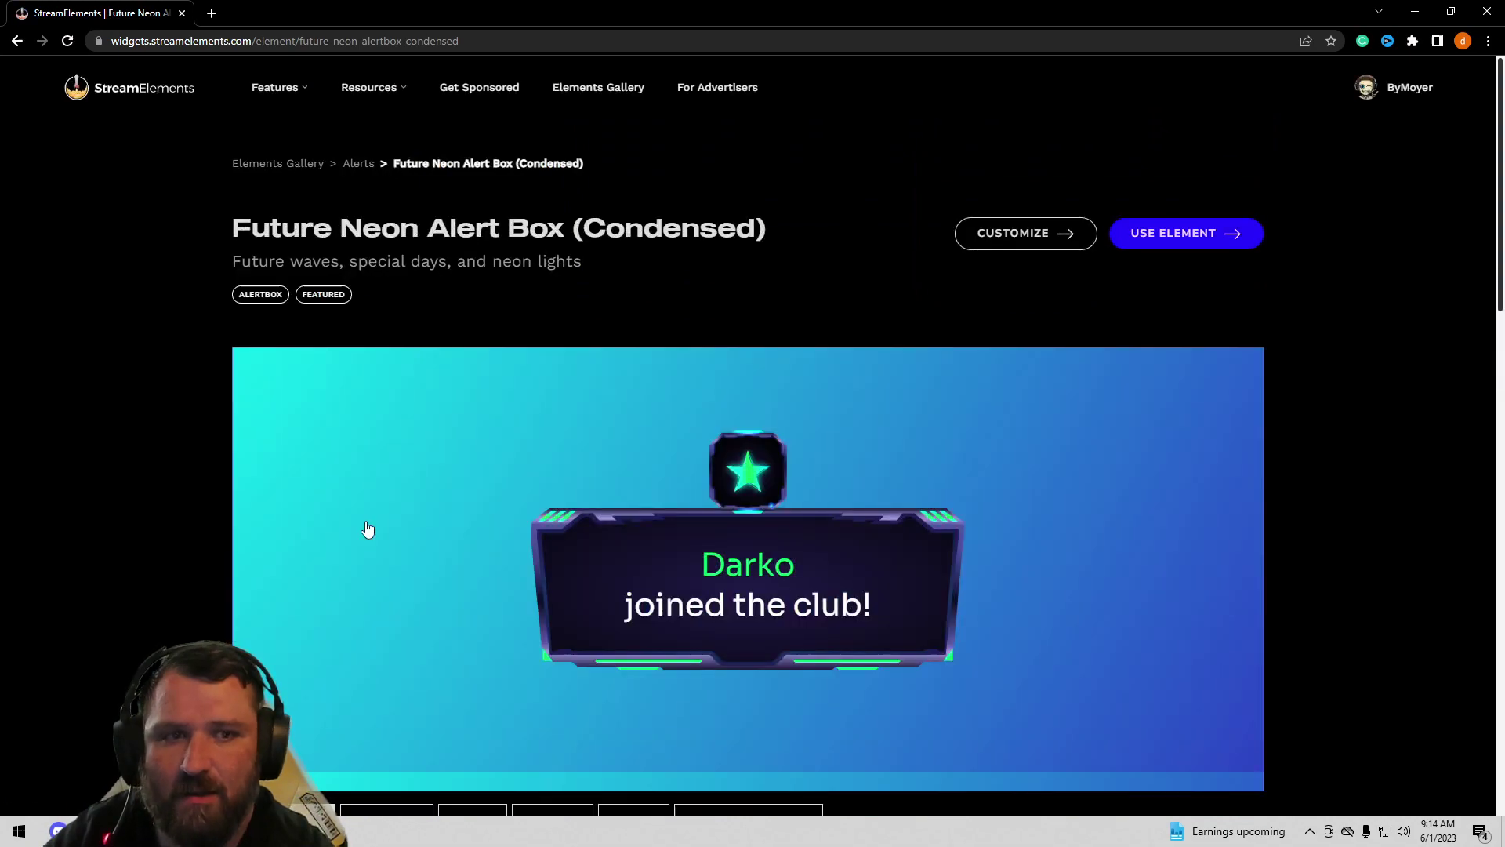
left_click(1027, 235)
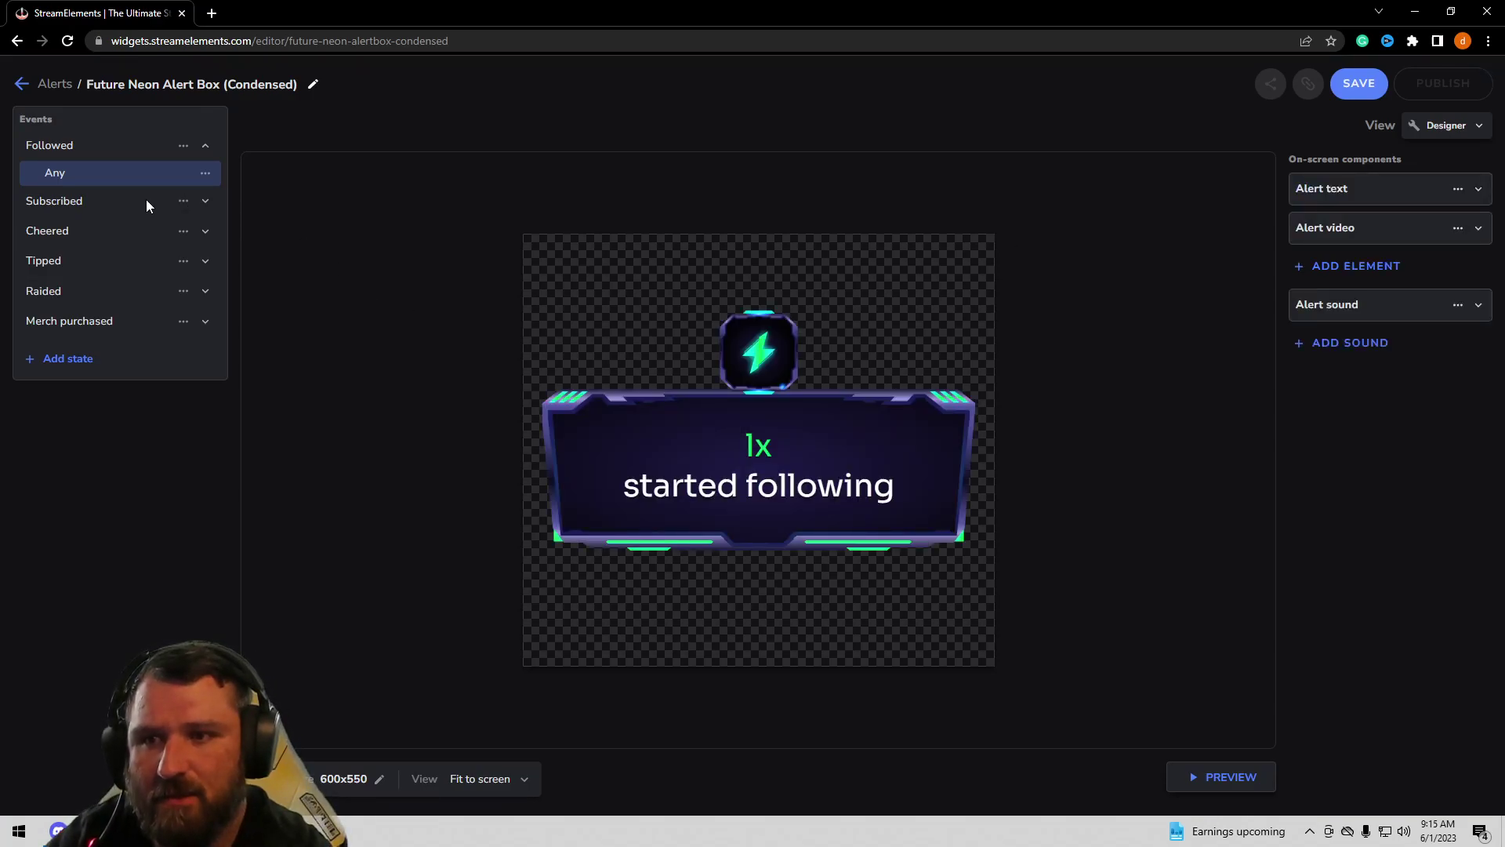
left_click(205, 202)
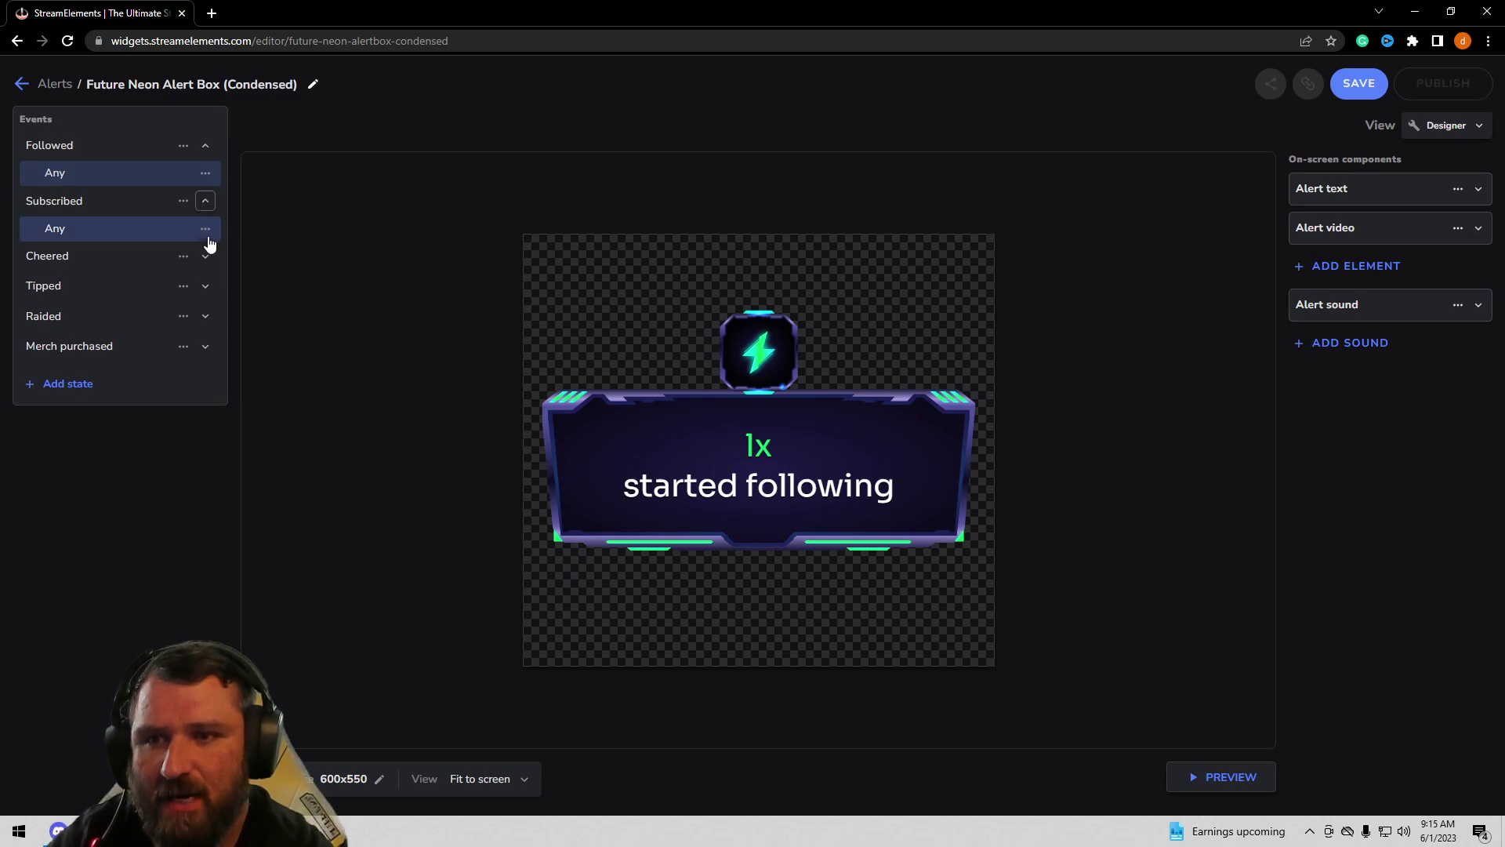
left_click(200, 230)
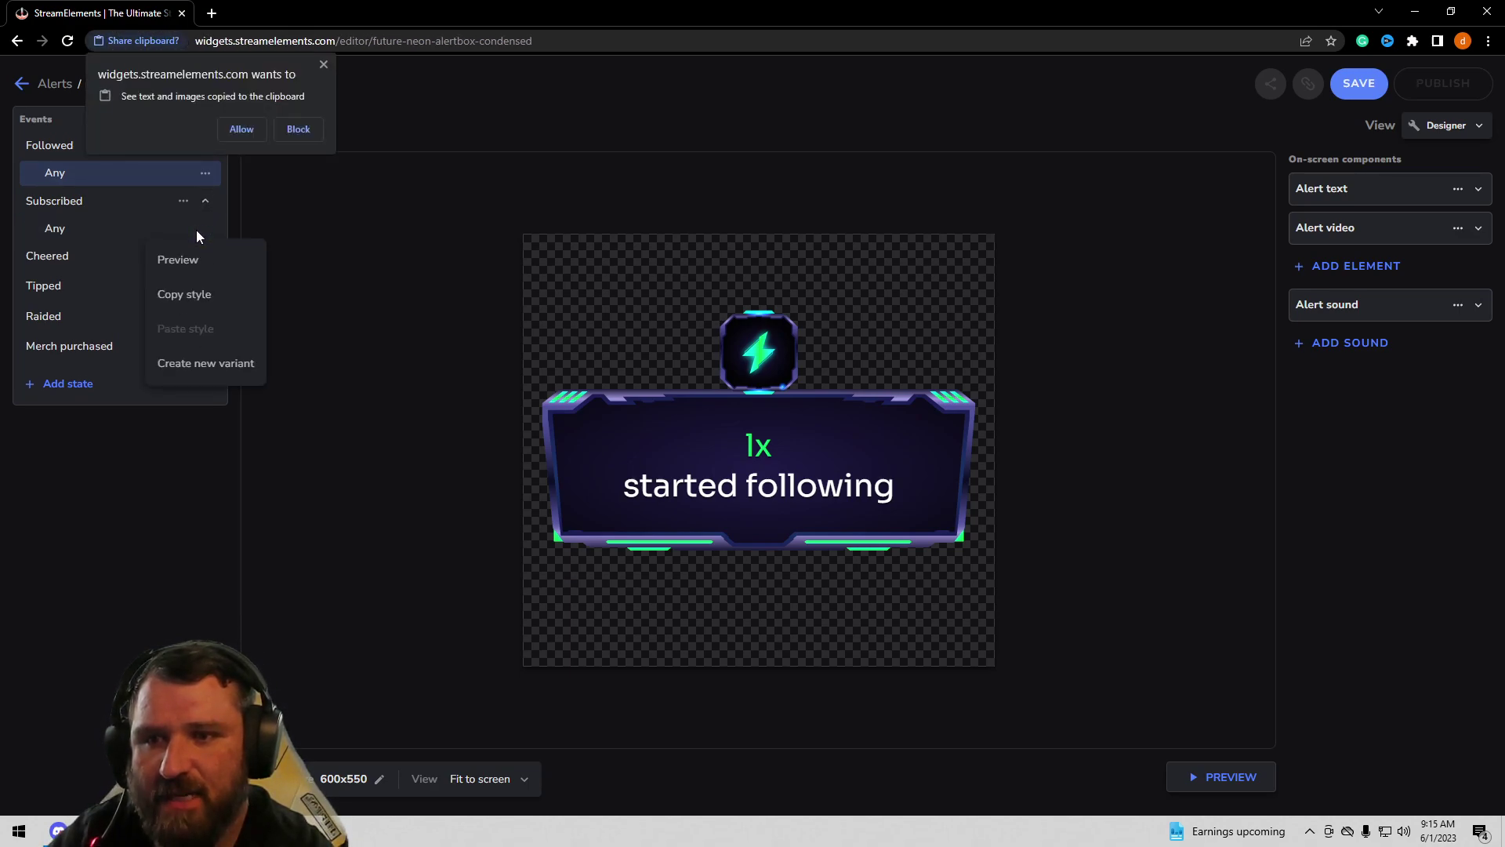
left_click(187, 481)
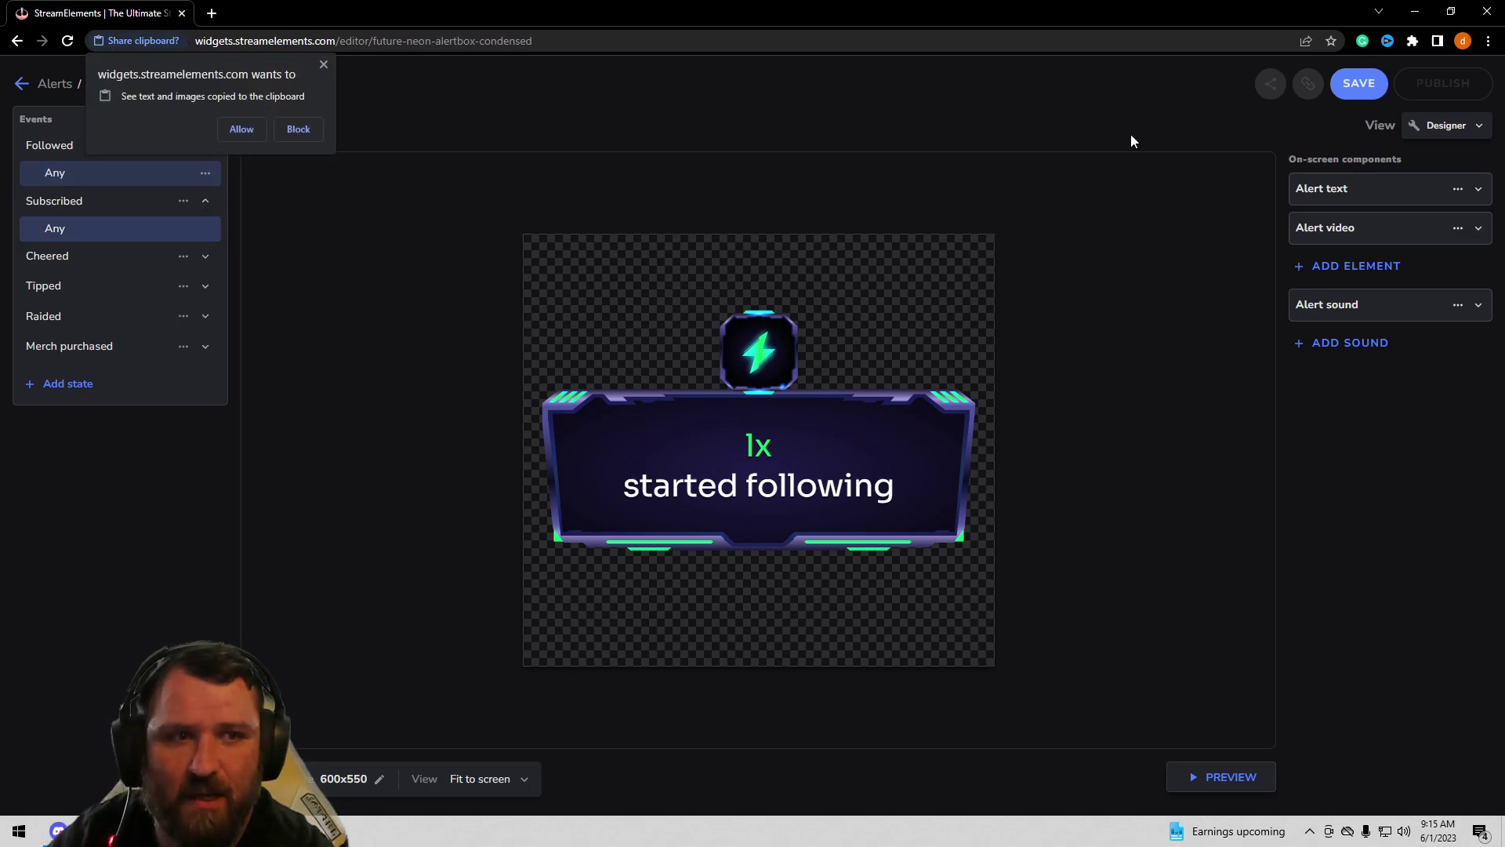
Step: Save and publish the alert box, copy its widget URL, and close the instructions
left_click(1348, 88)
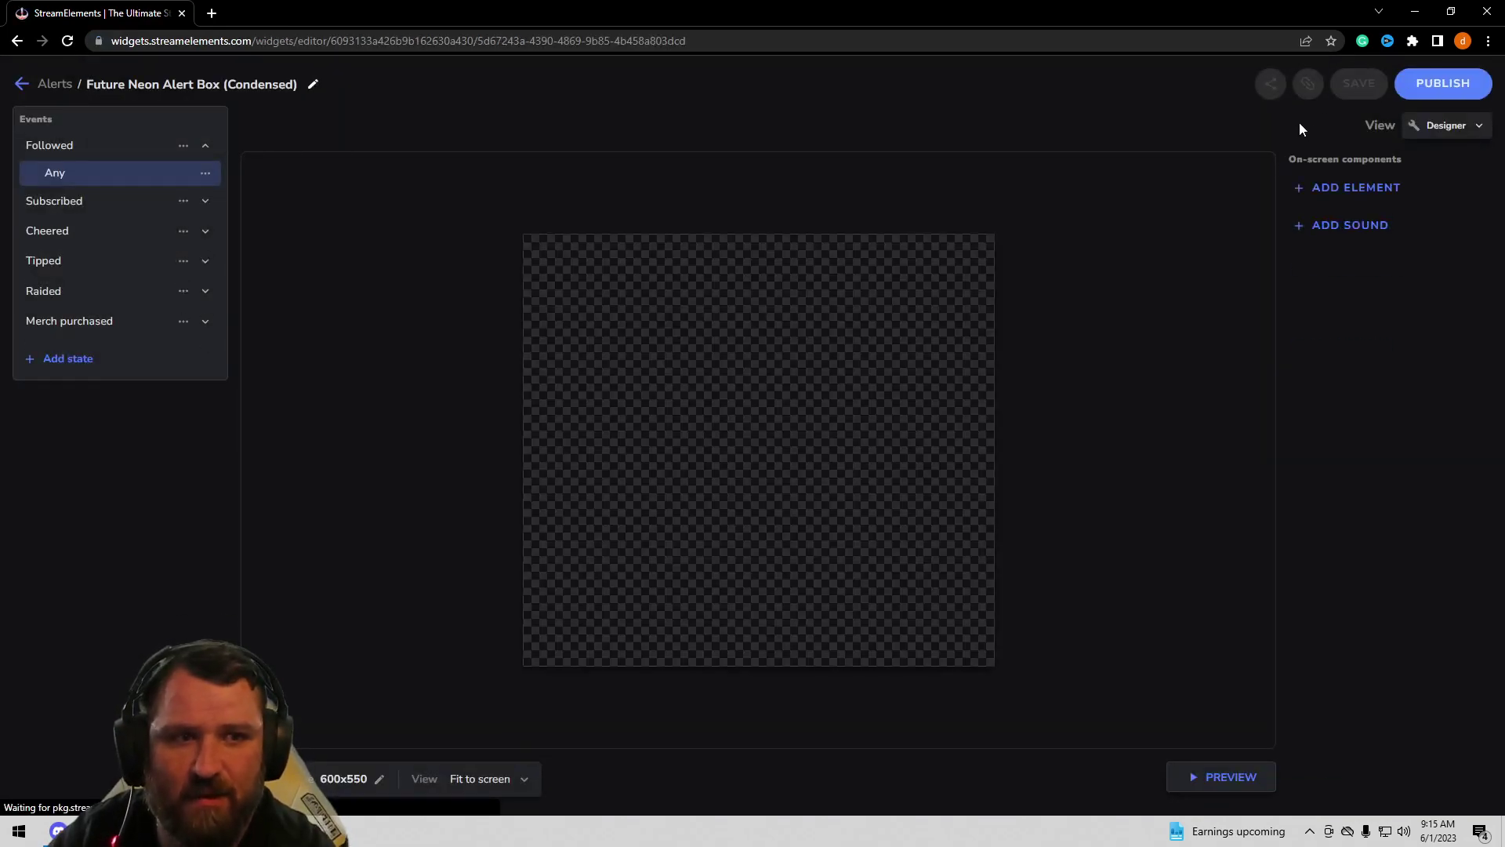
left_click(1425, 83)
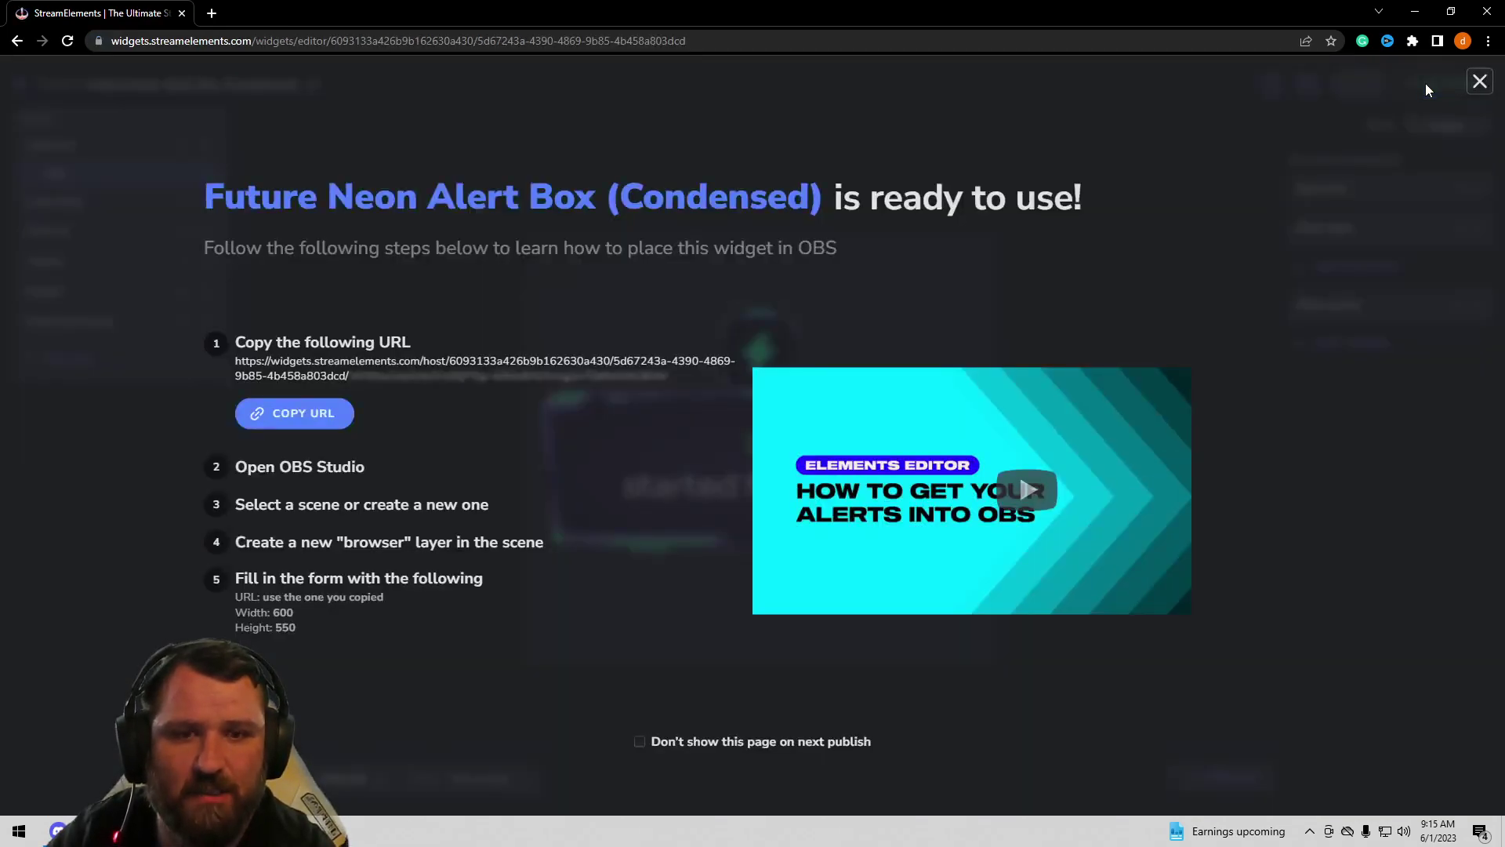
left_click(337, 418)
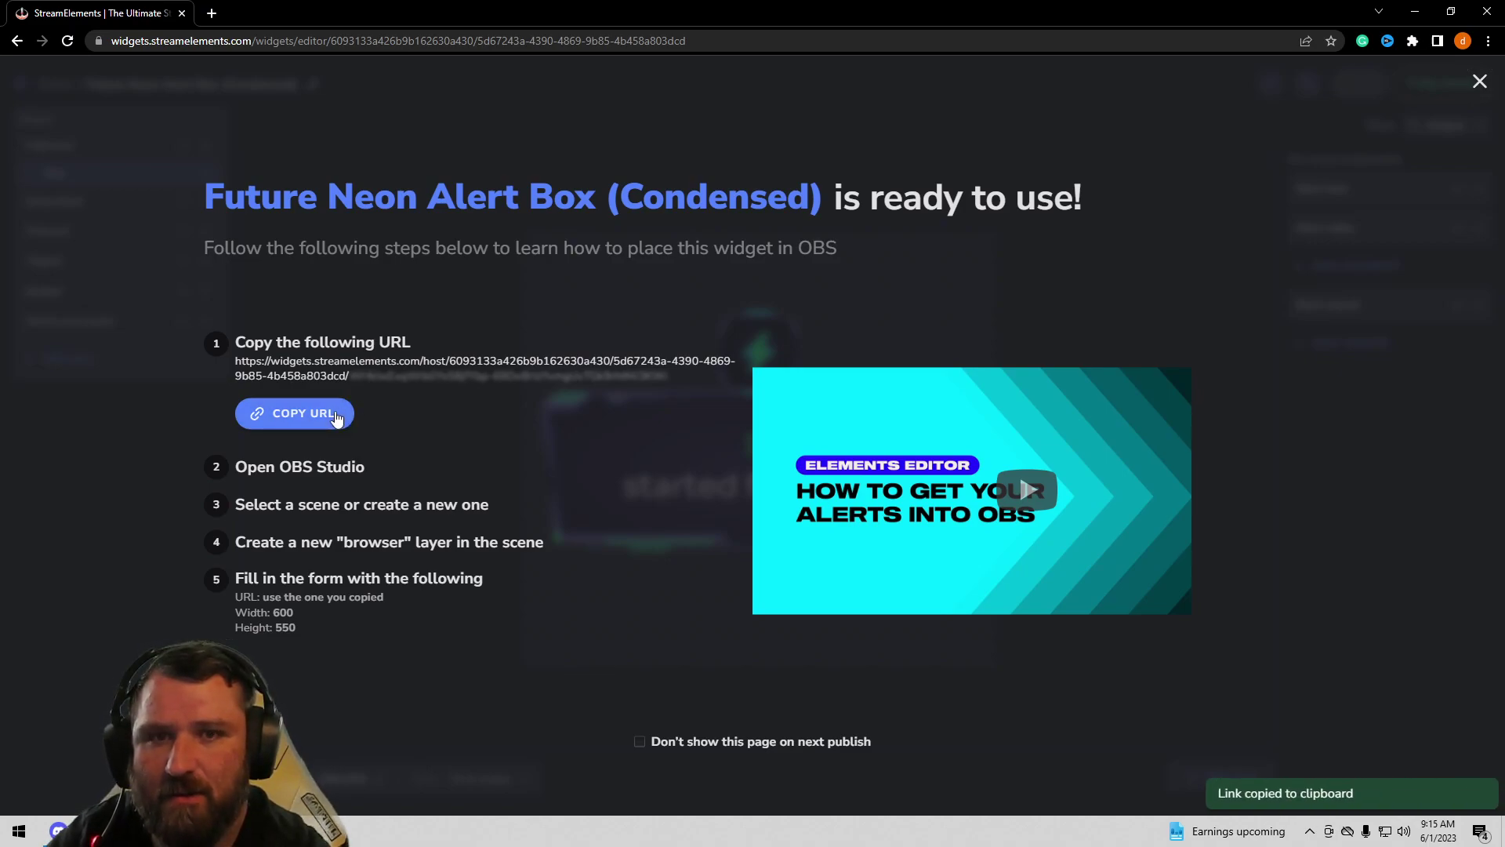
left_click(423, 45)
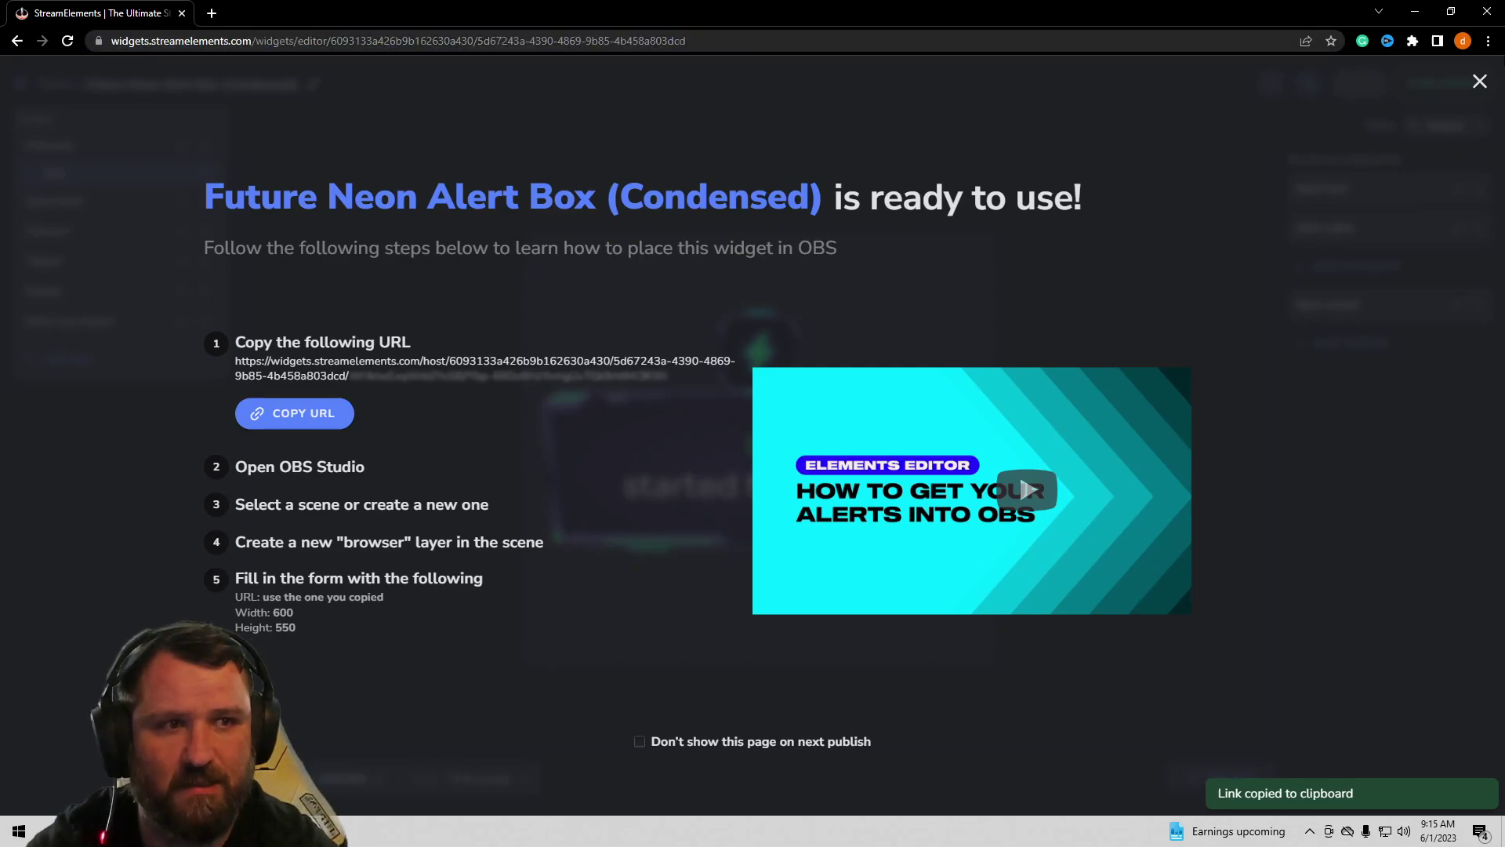
left_click(1479, 81)
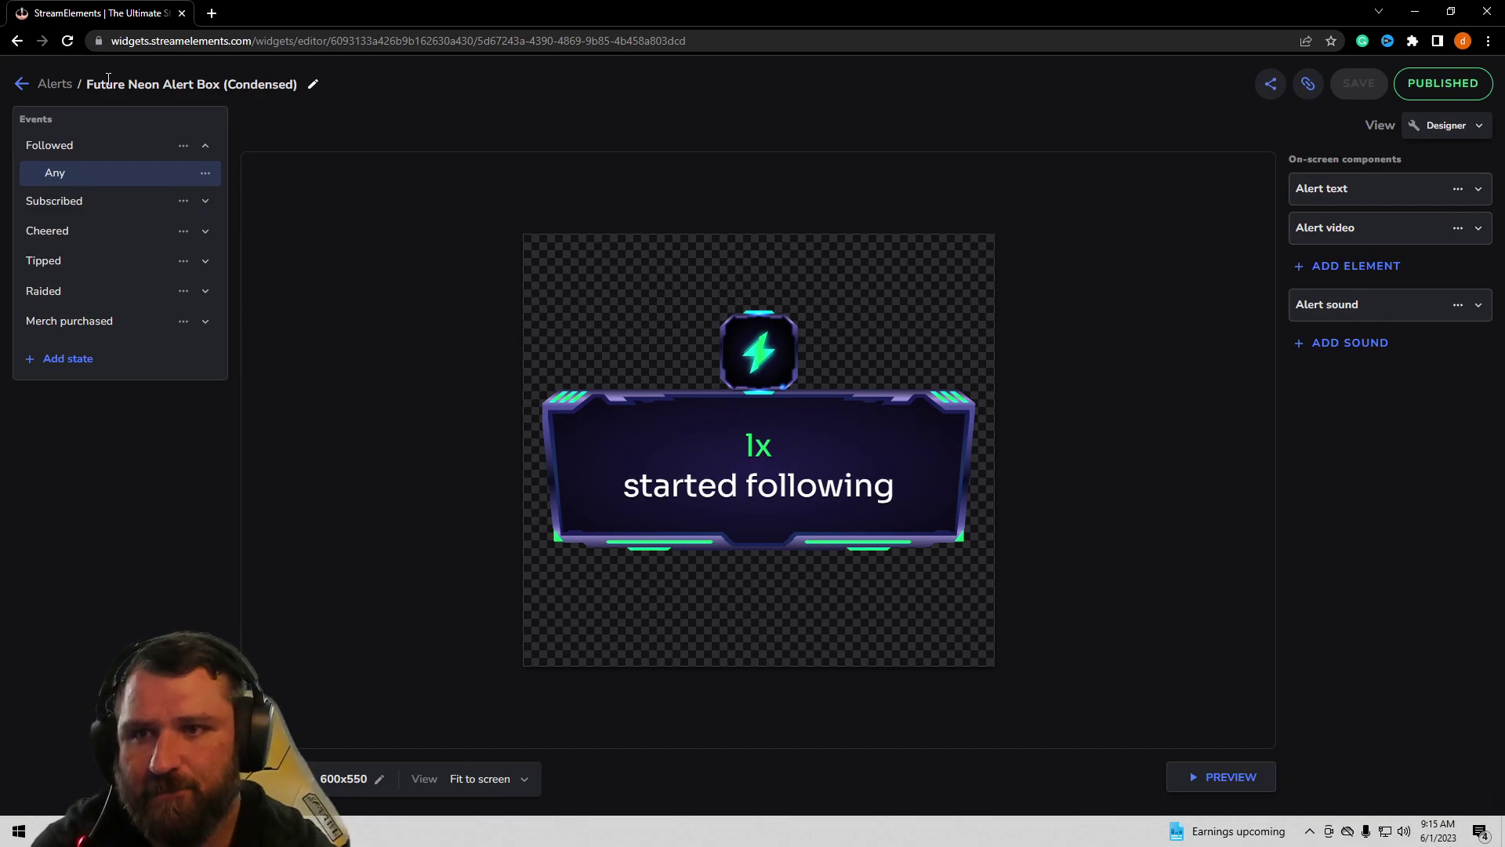
Step: Go back and browse the Overlays Gallery's Alerts tab down to Most Popular
left_click(33, 88)
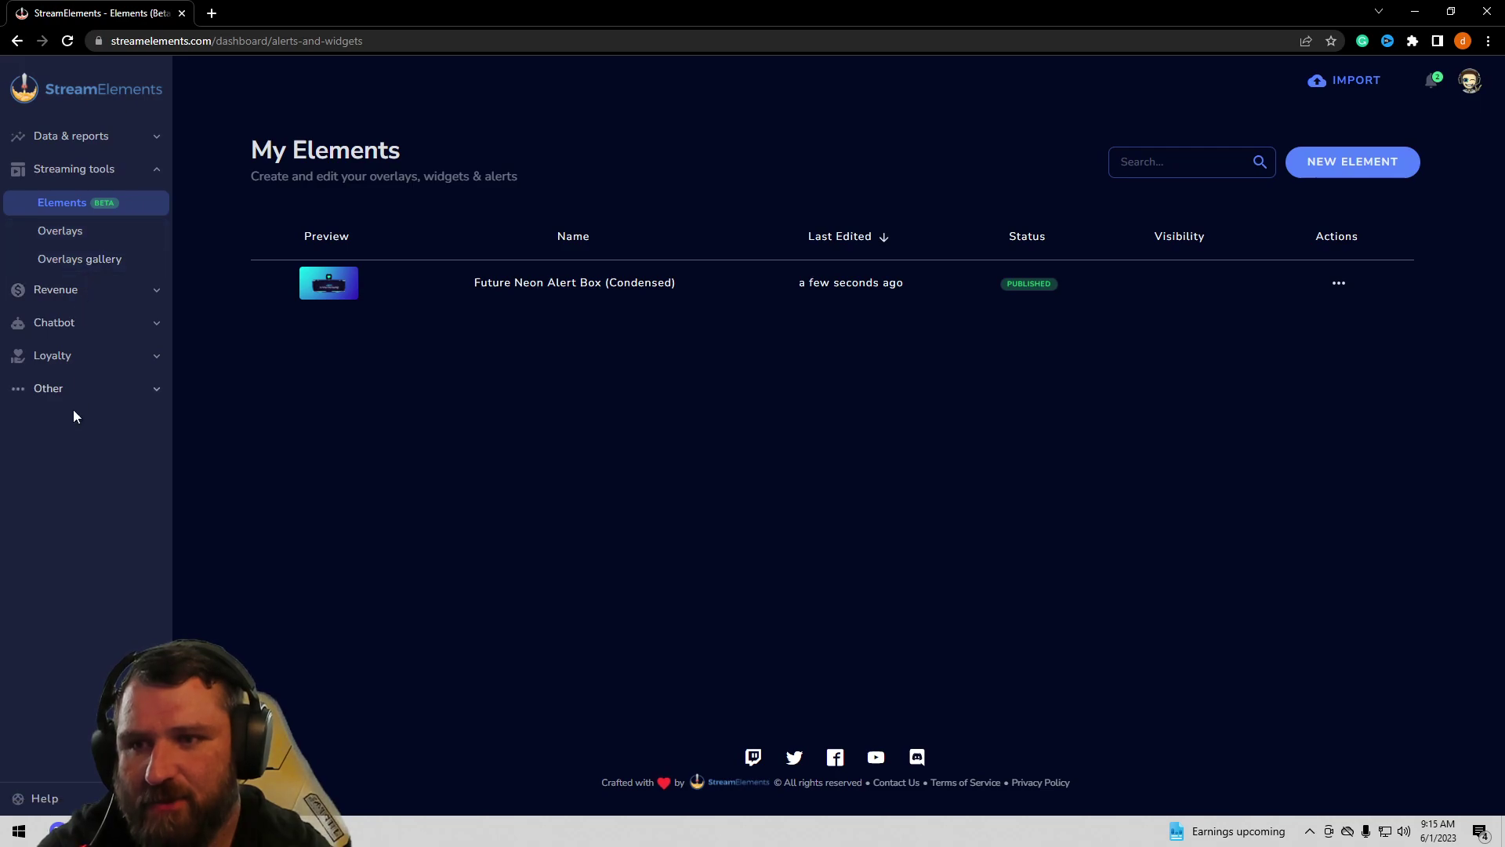
left_click(91, 260)
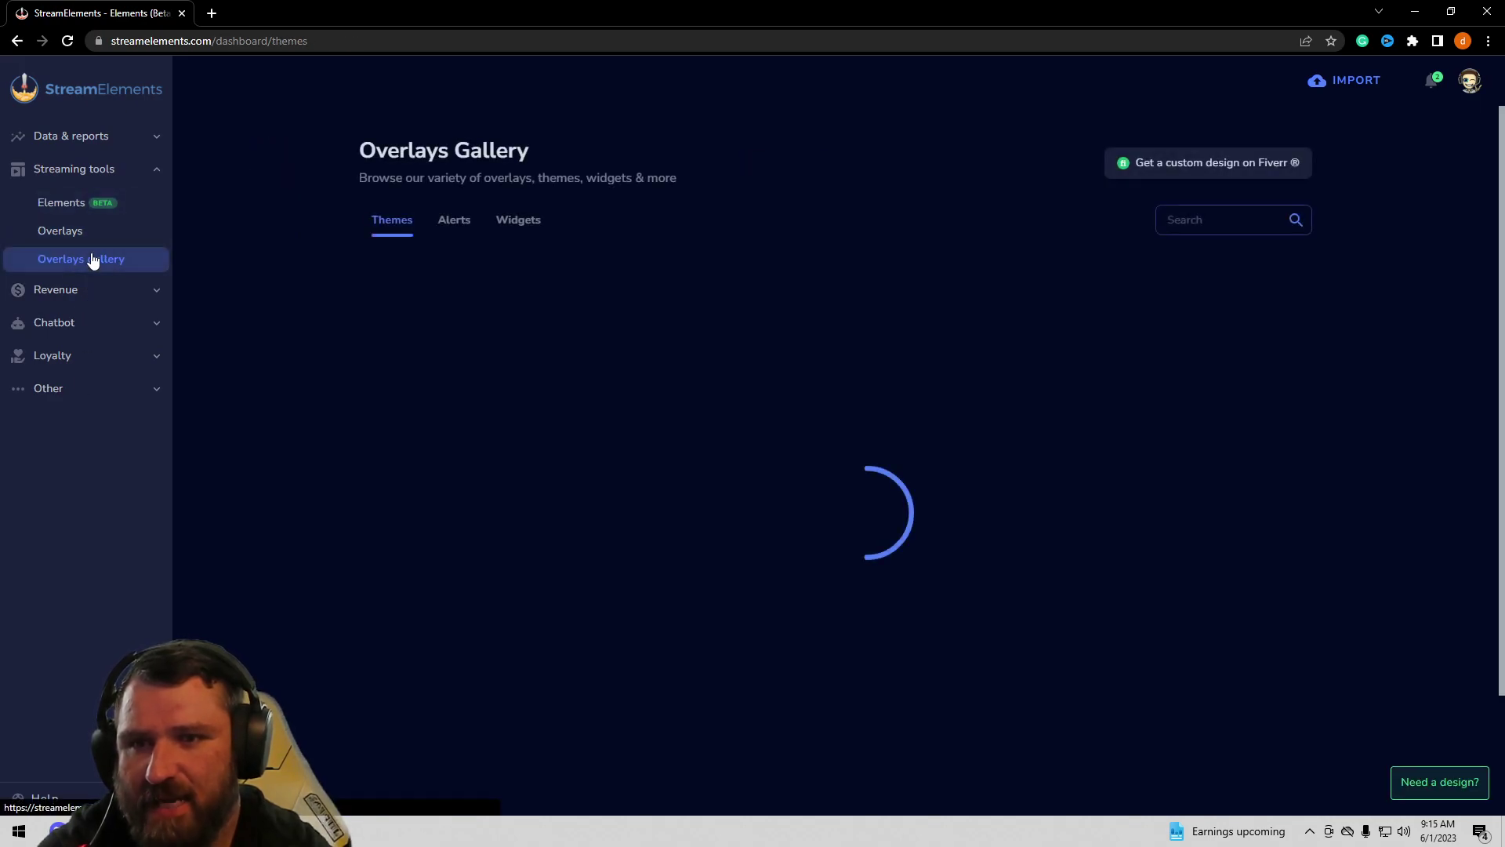
left_click(448, 238)
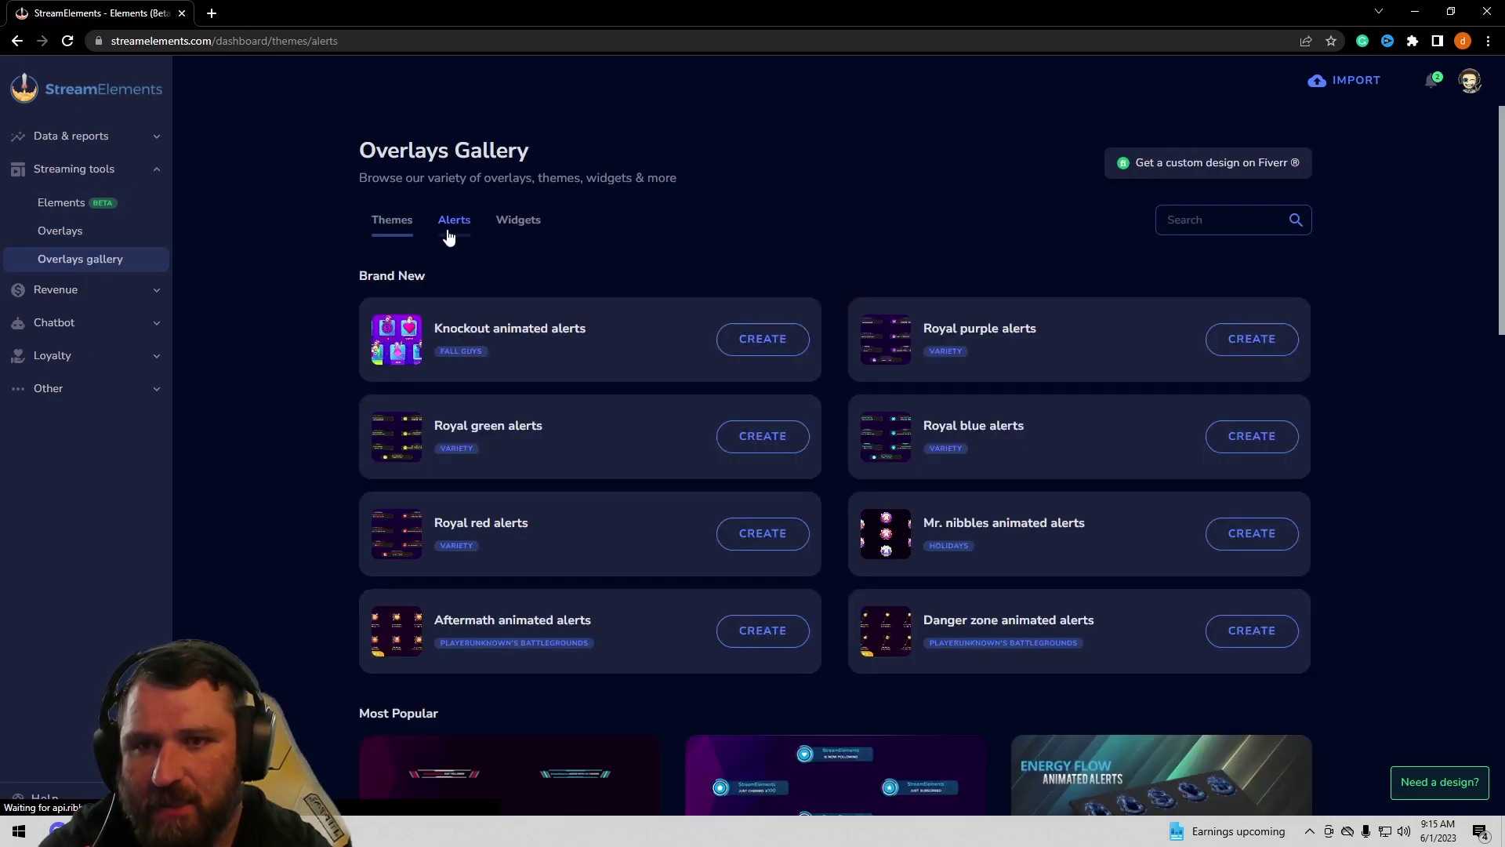
scroll(526, 524, "down", 5)
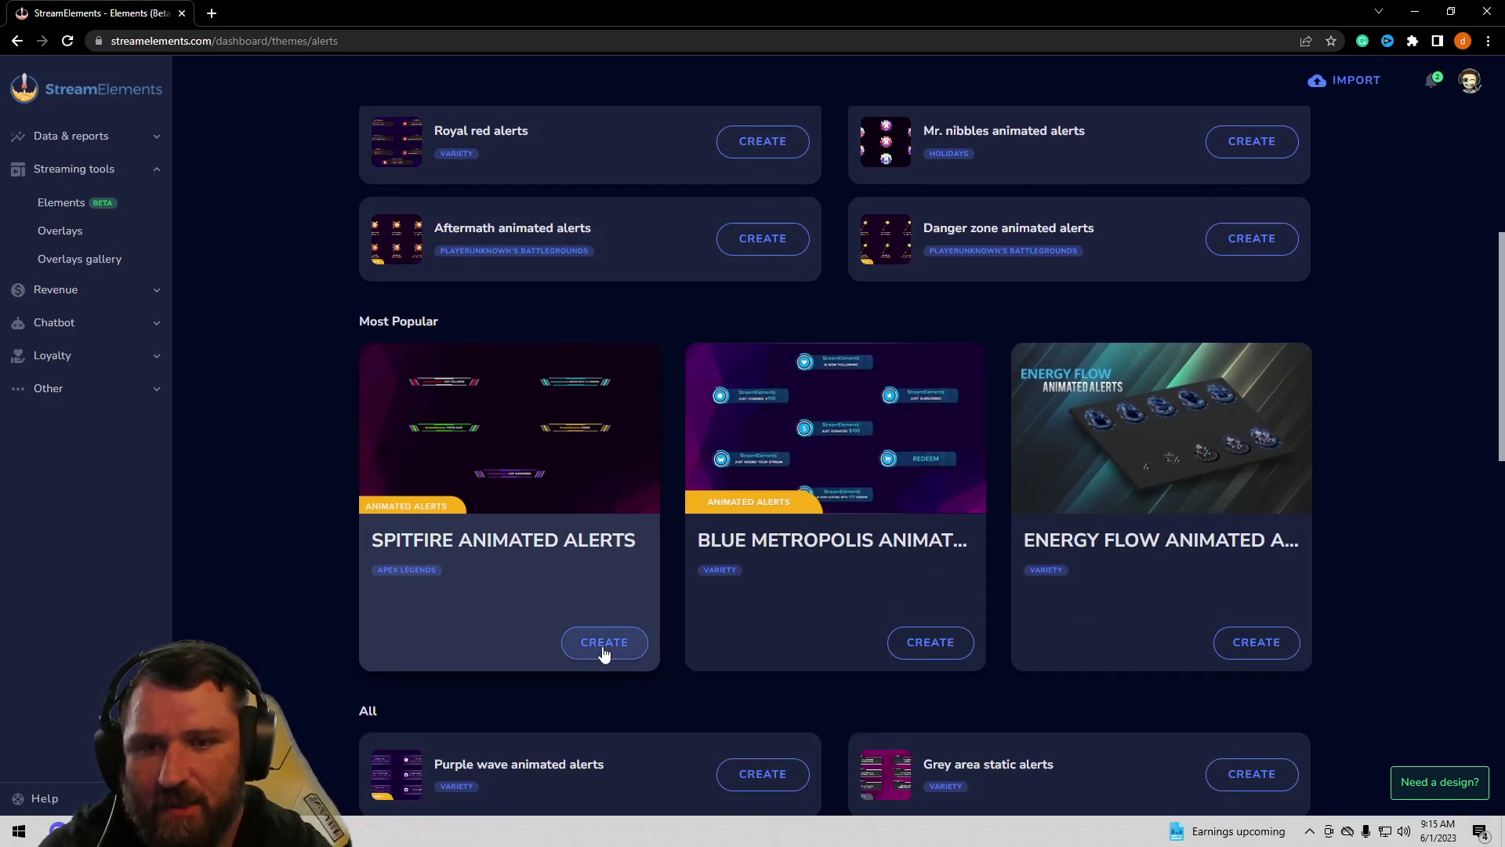
Step: Create a new Spitfire Animated Alerts overlay, copy its scene link, and view My Overlays
left_click(604, 645)
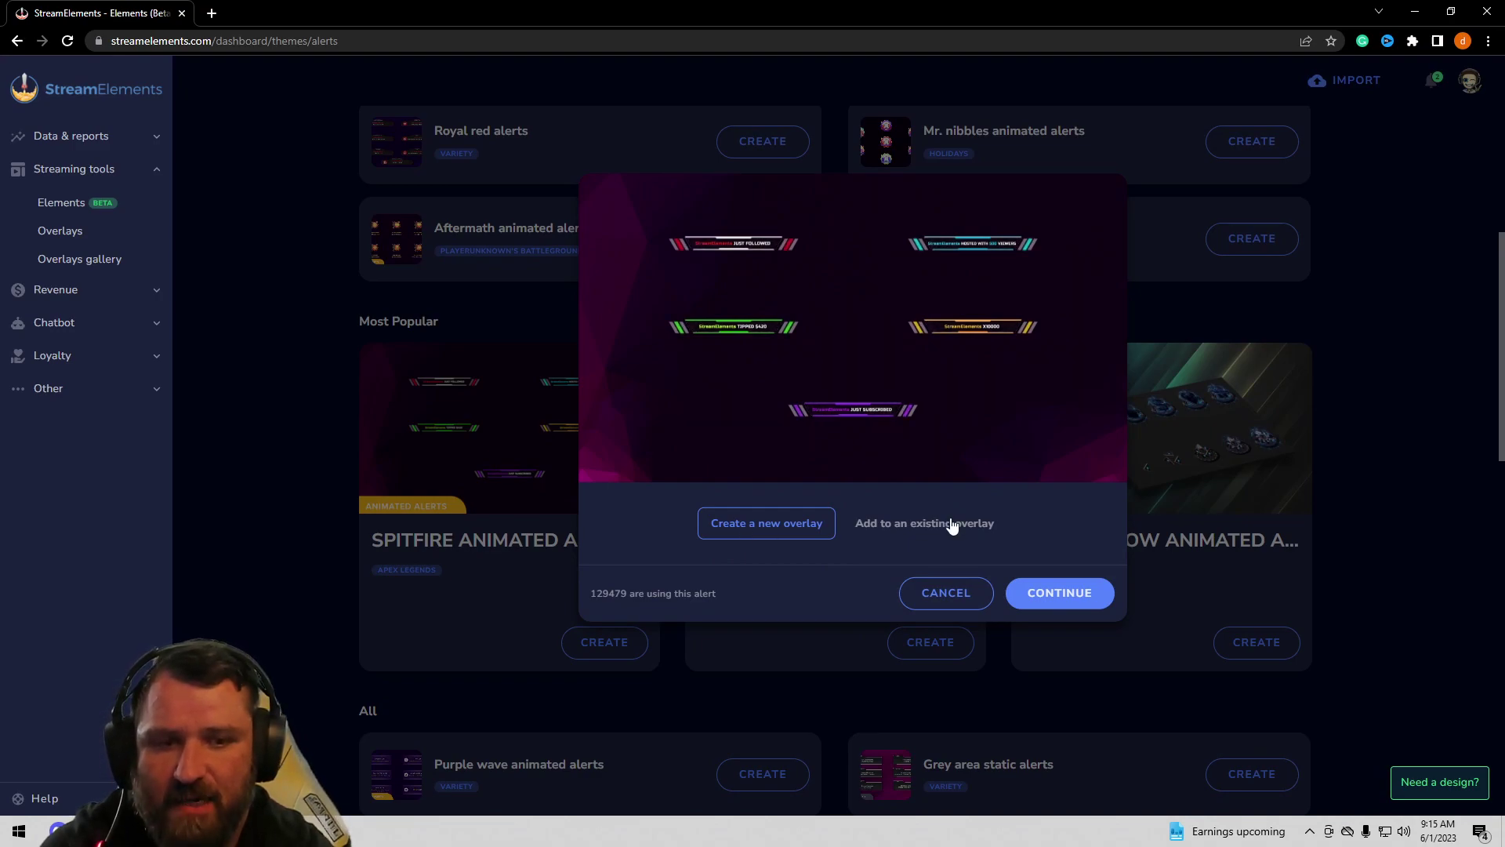
left_click(1039, 602)
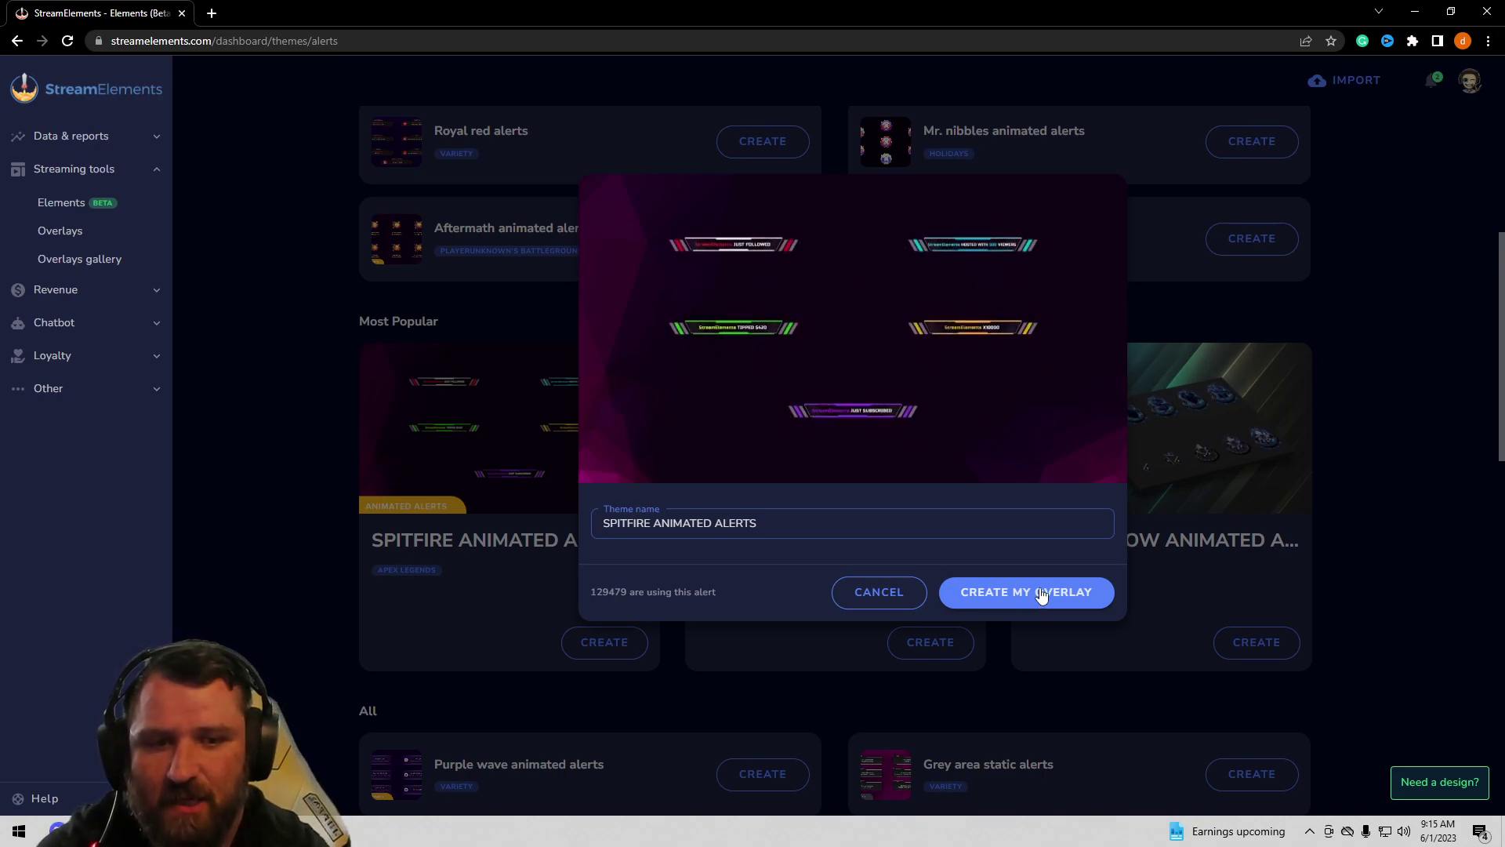
left_click(1041, 593)
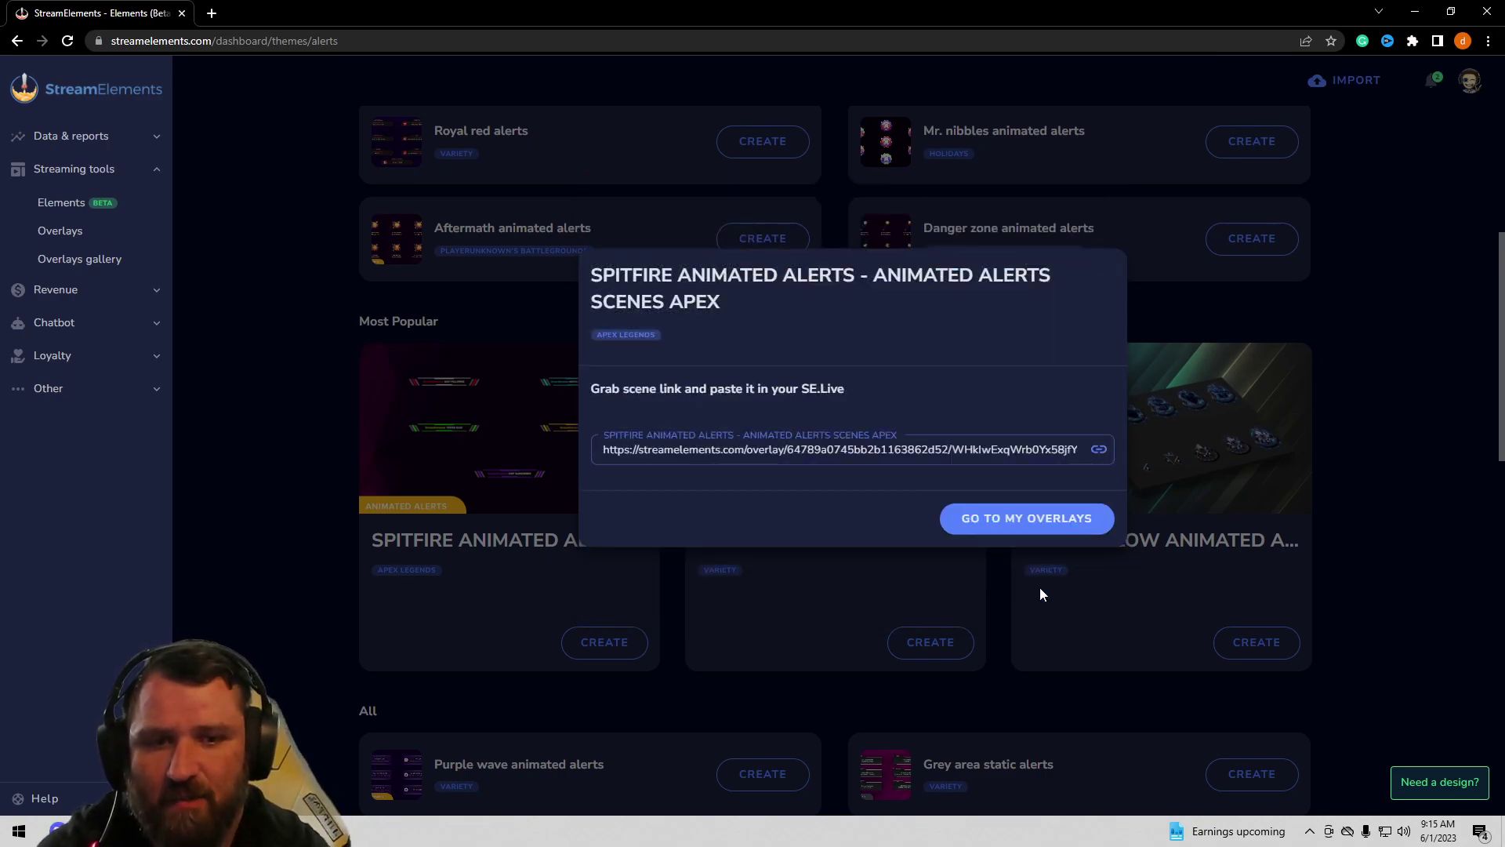
left_click(1097, 449)
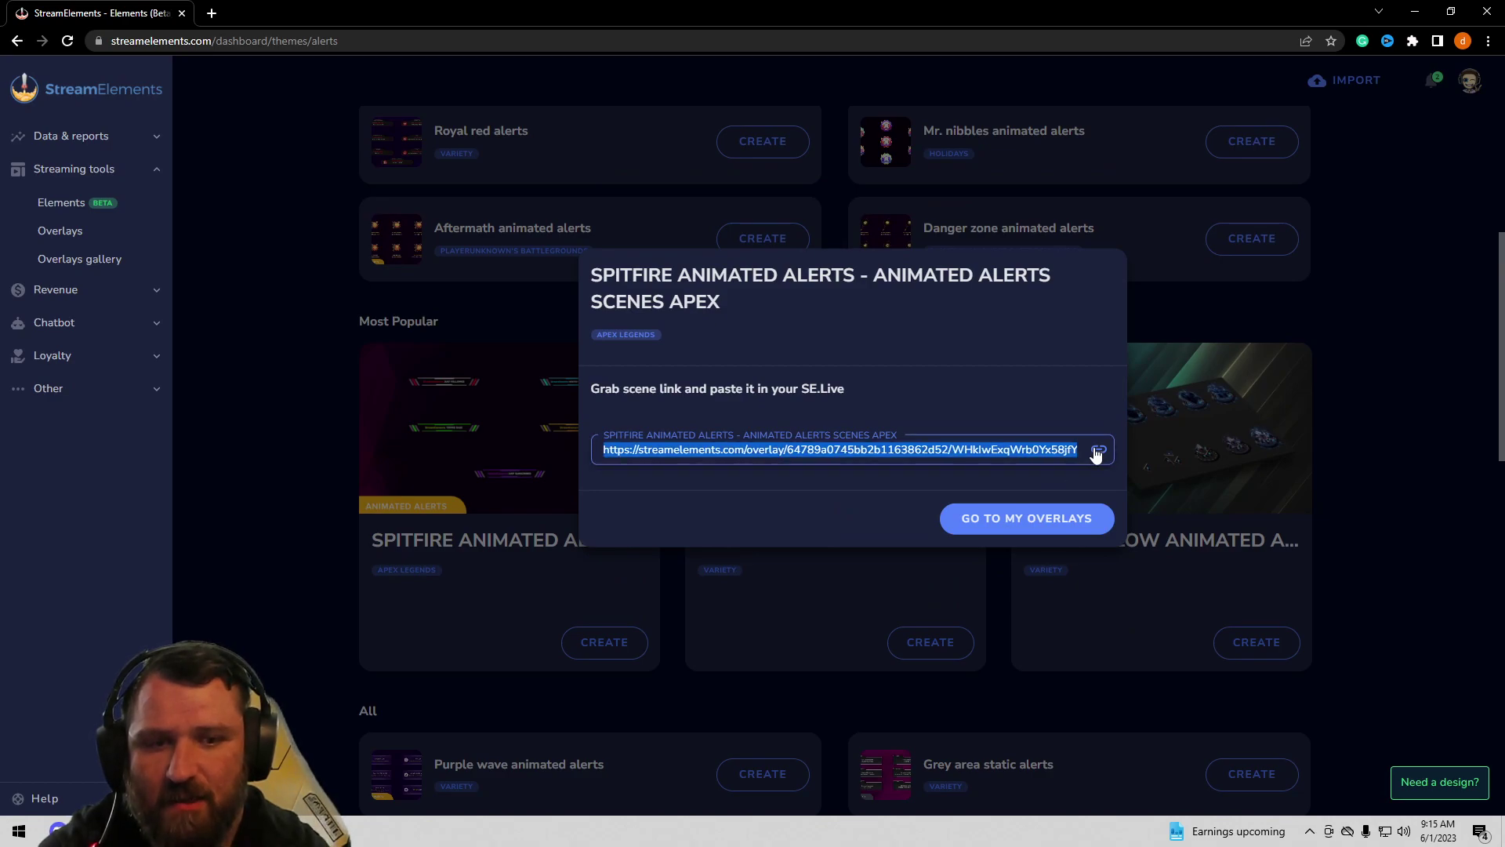
left_click(1033, 528)
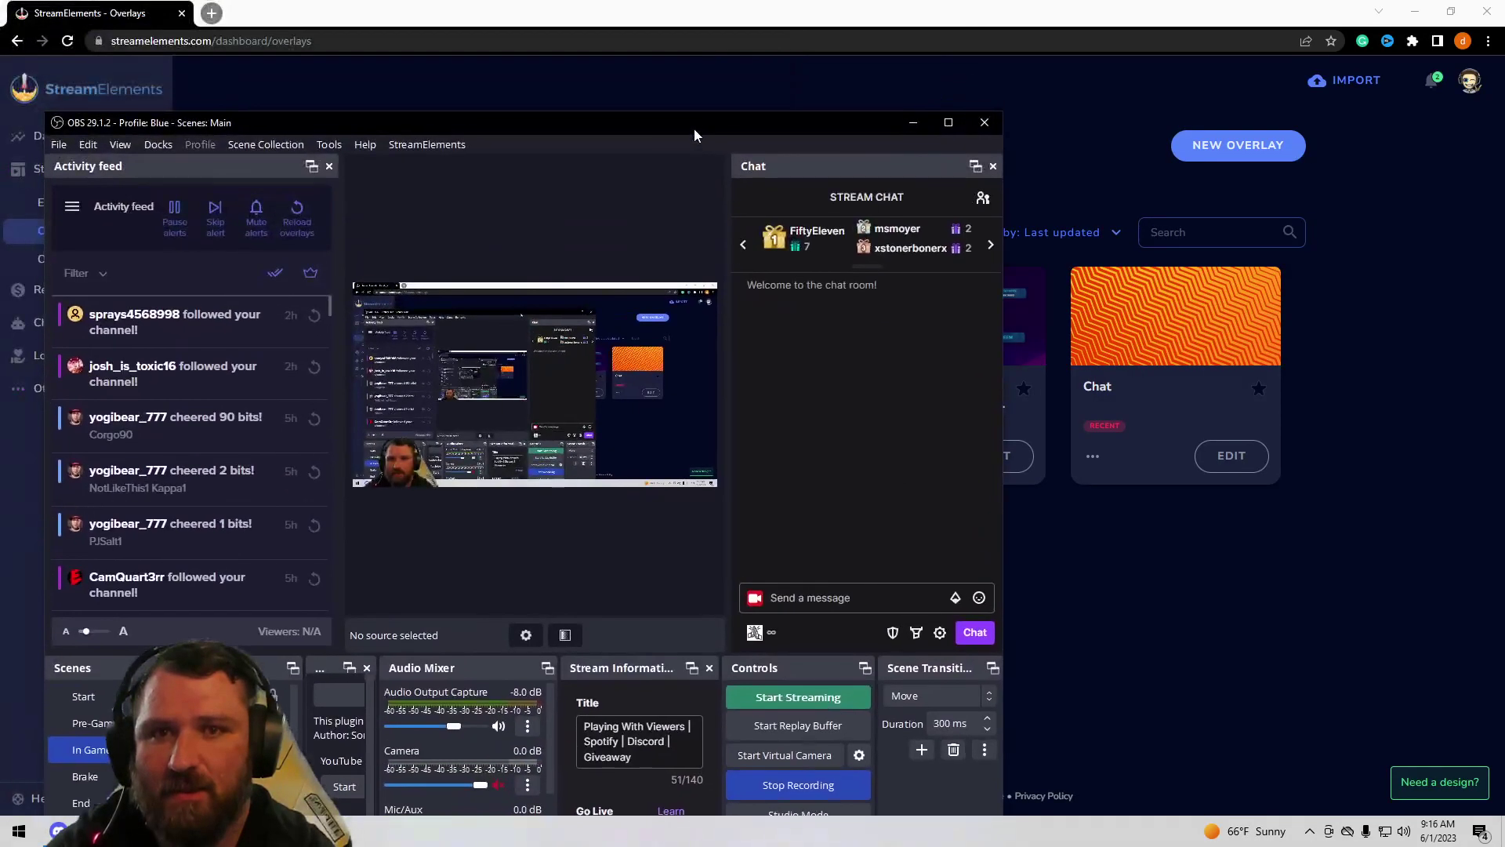
Step: Maximize OBS and add a Browser source named alerts-setup to the In Game scene
left_click_drag(722, 104, 722, 8)
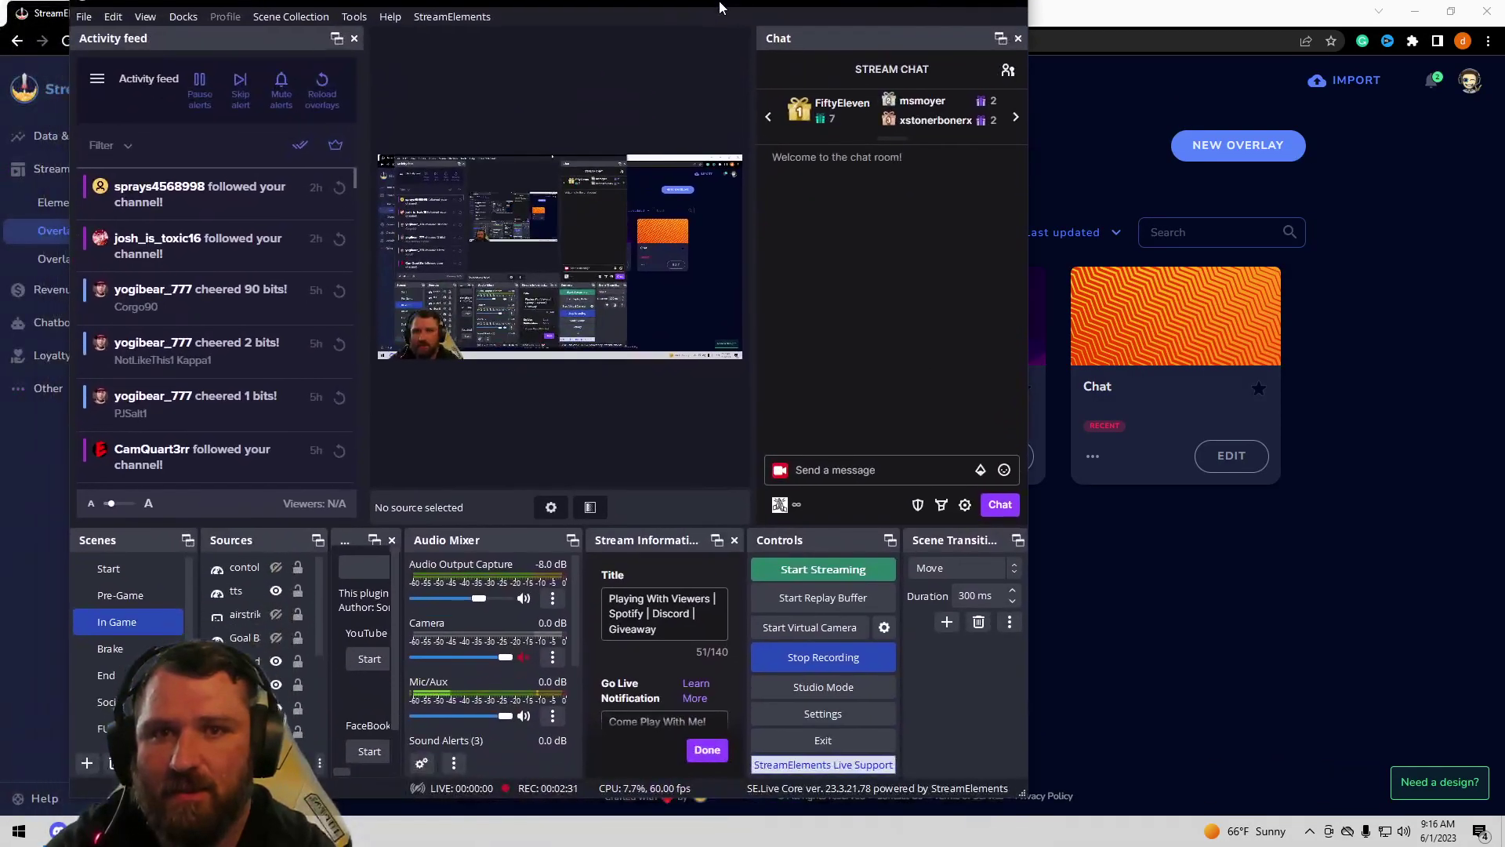
double_click(722, 8)
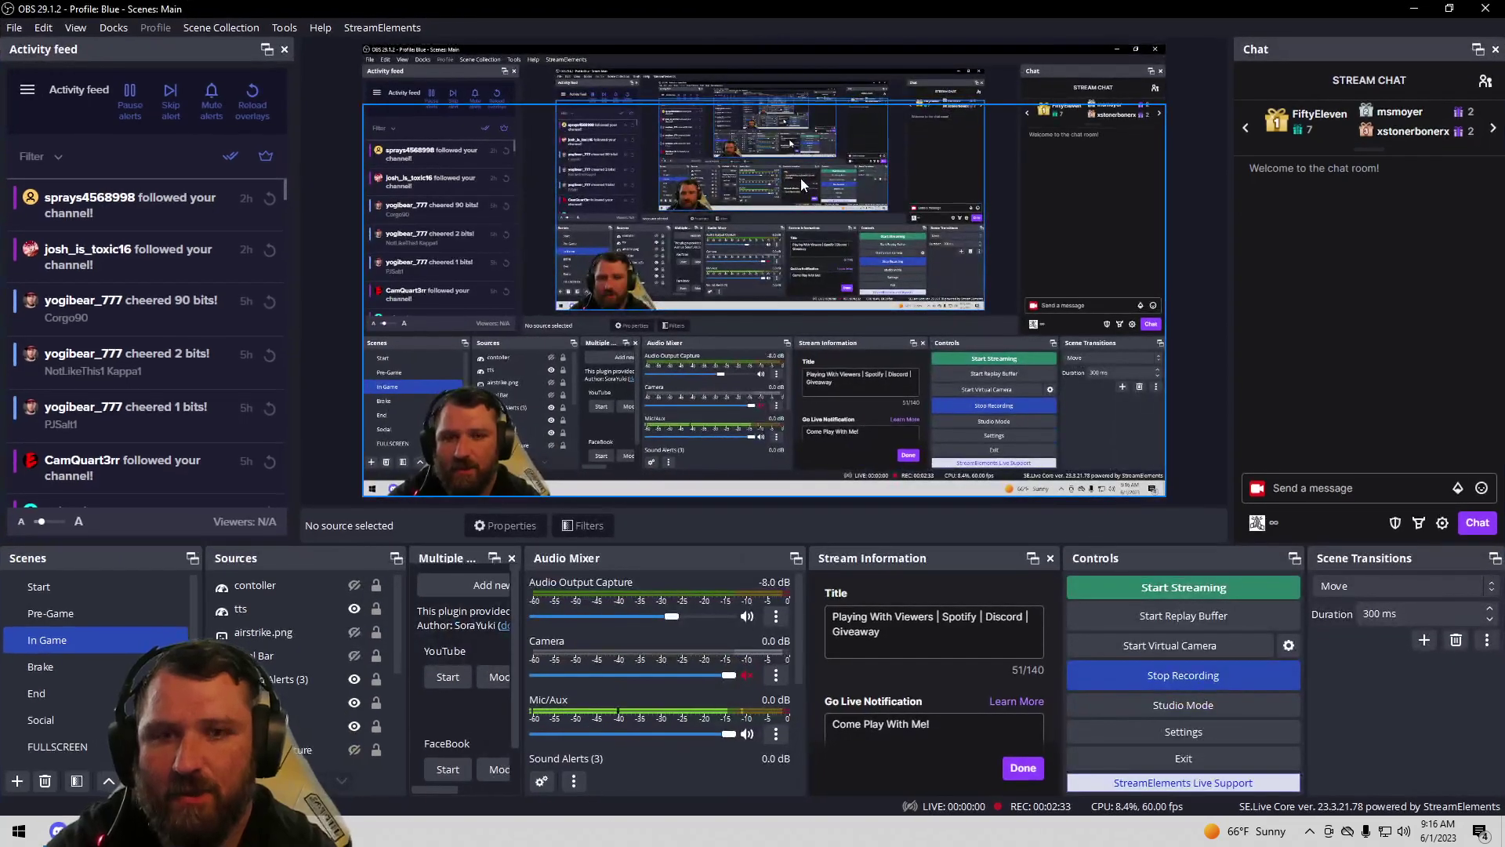
left_click(298, 662)
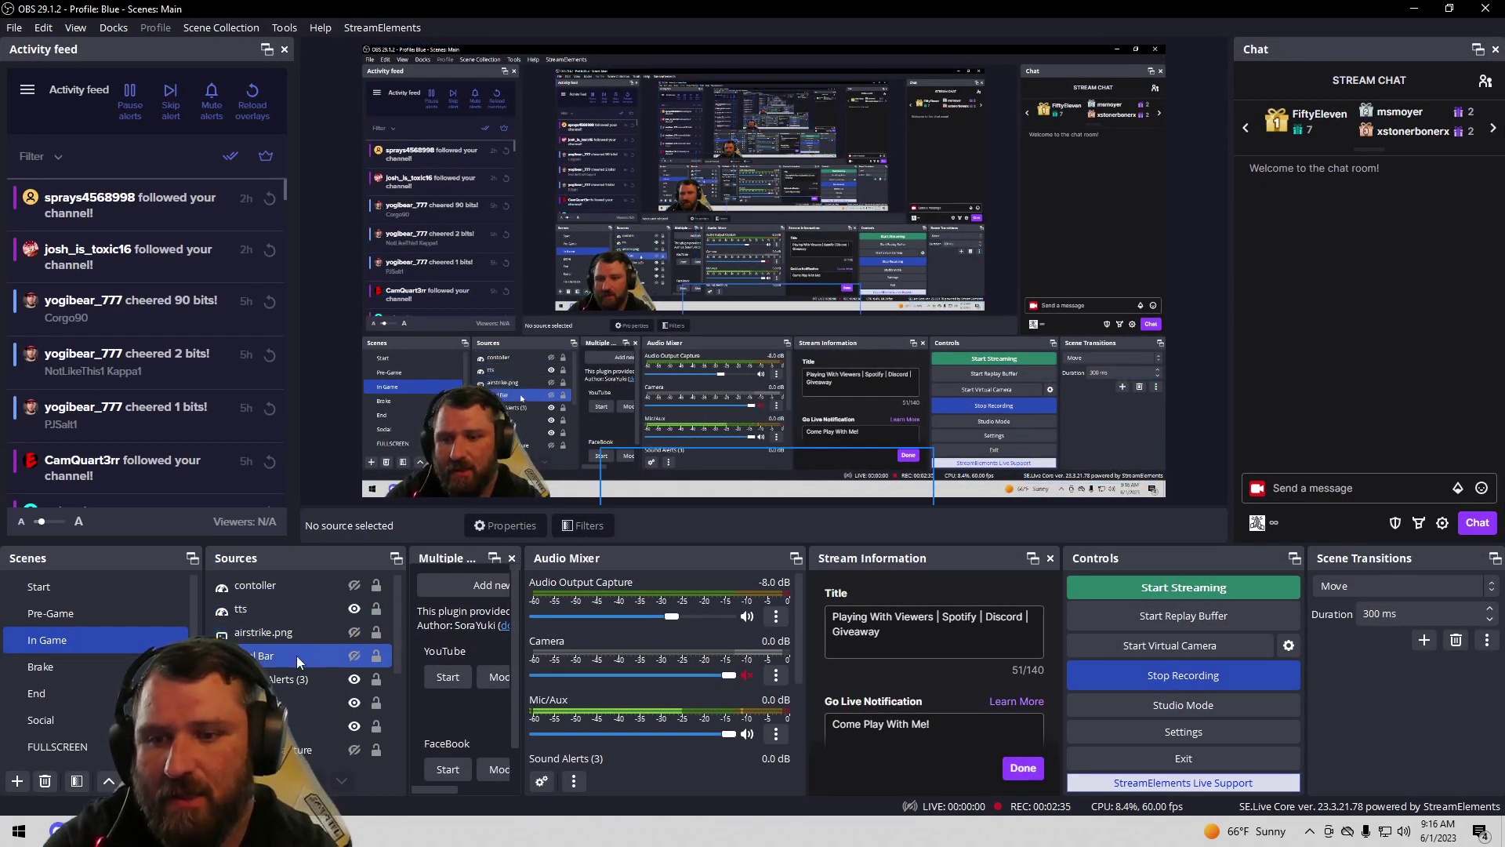
left_click(222, 781)
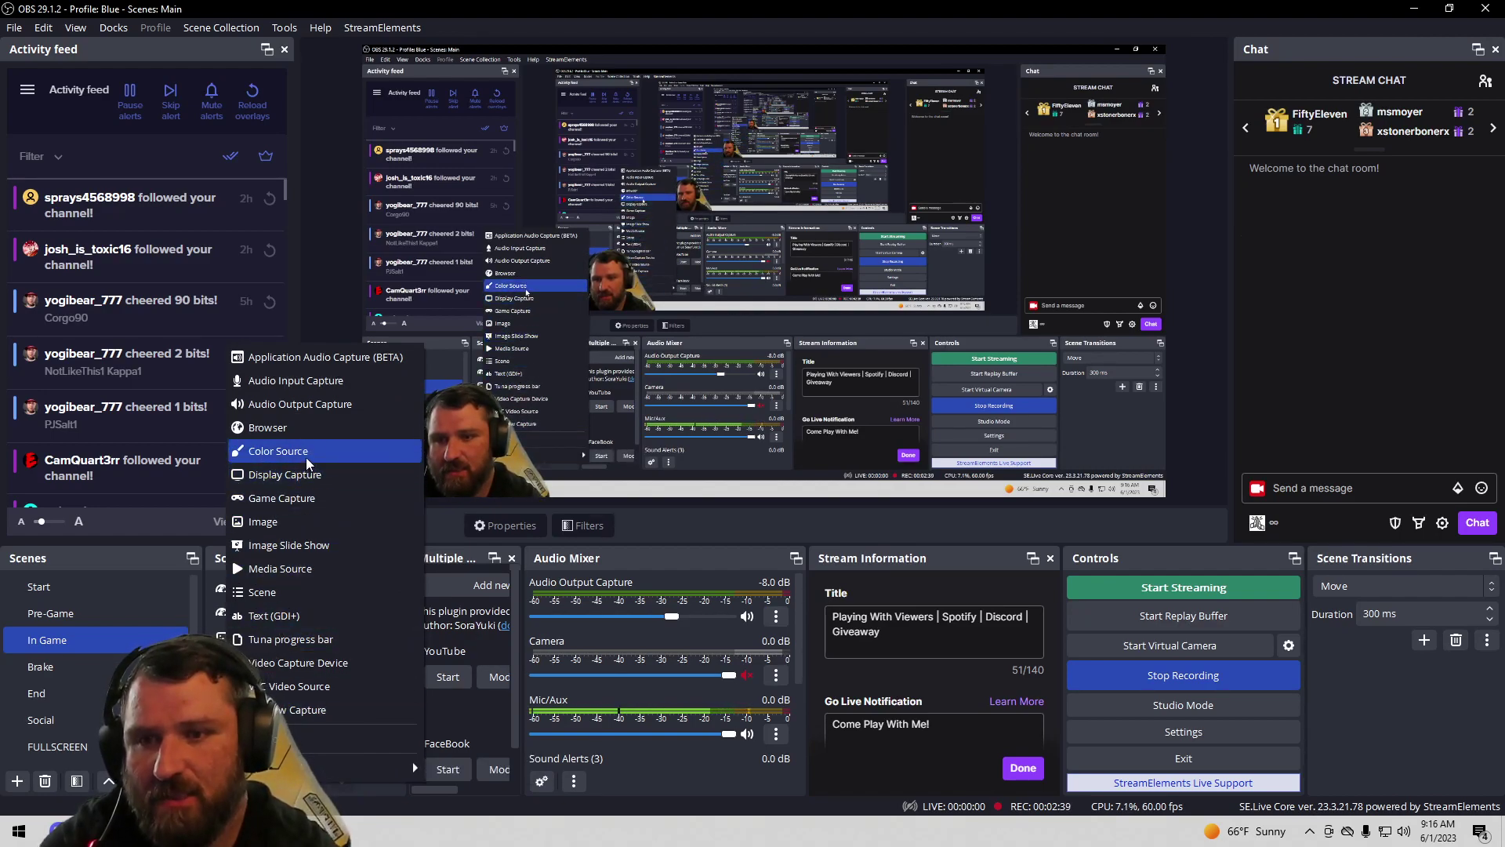
left_click(326, 427)
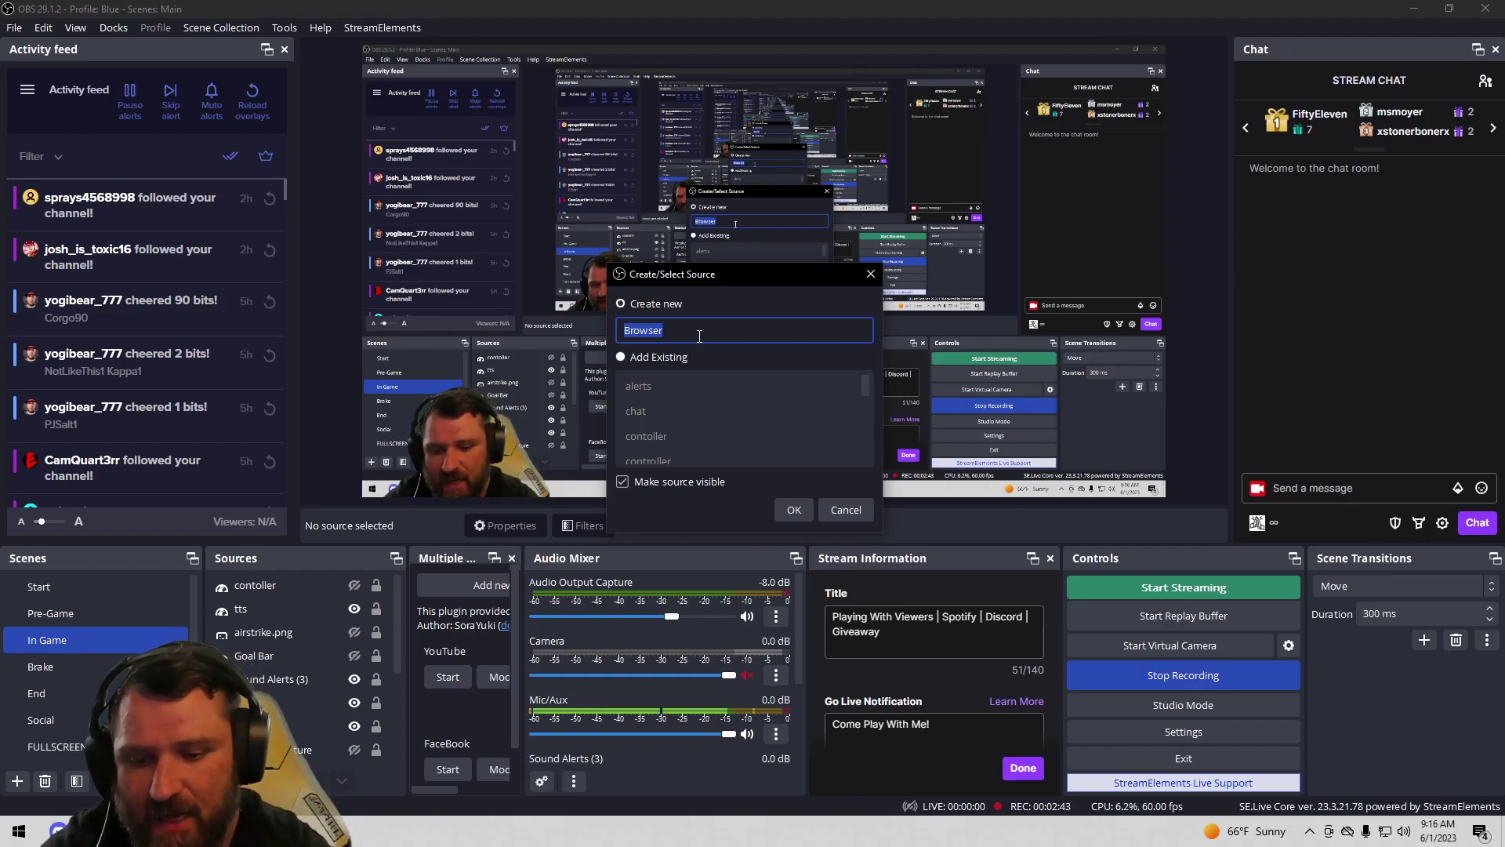
type("alerts")
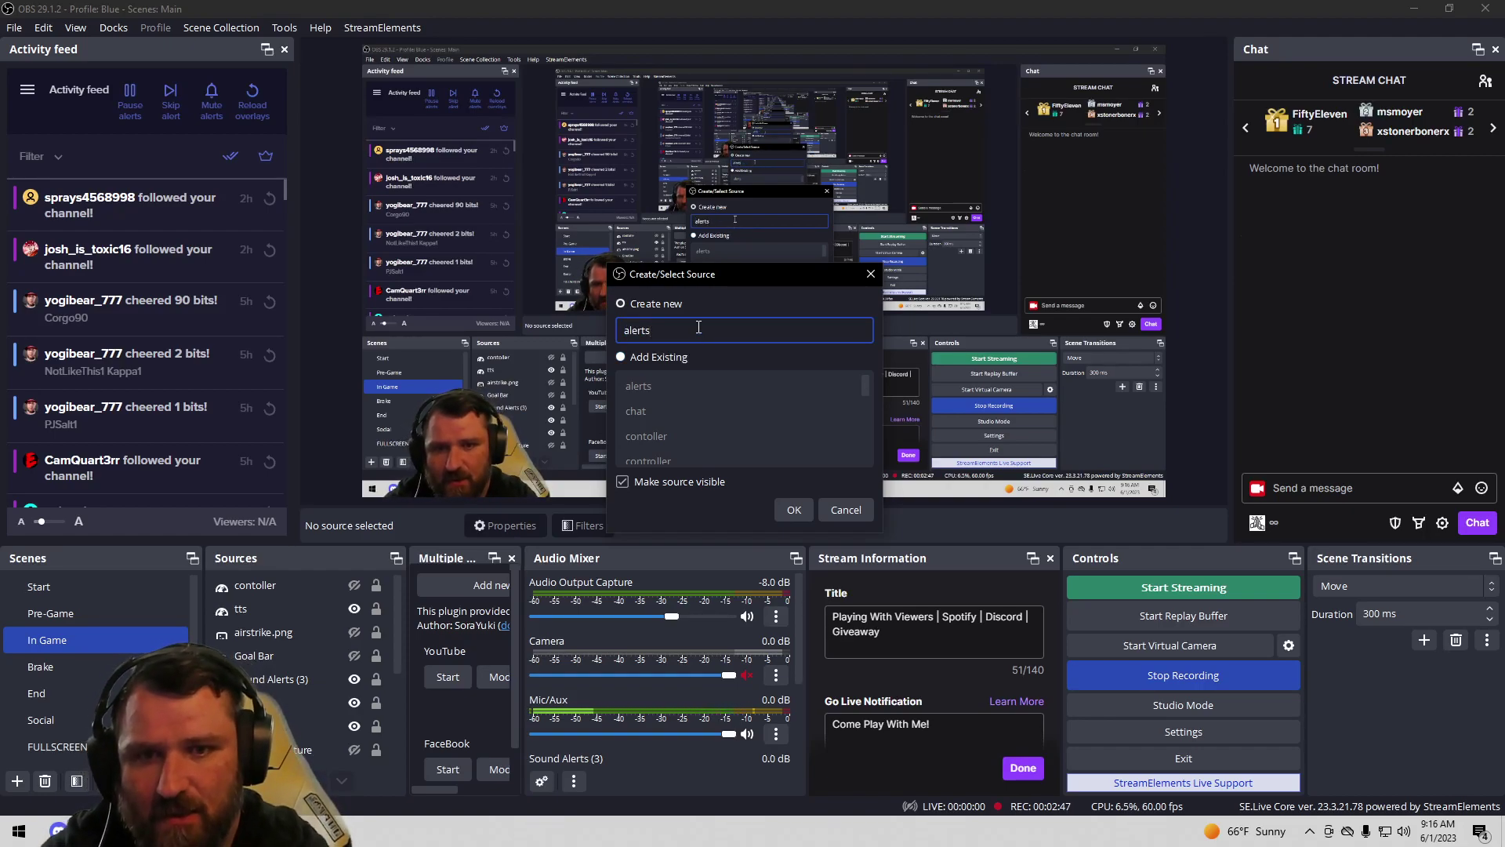
left_click(801, 515)
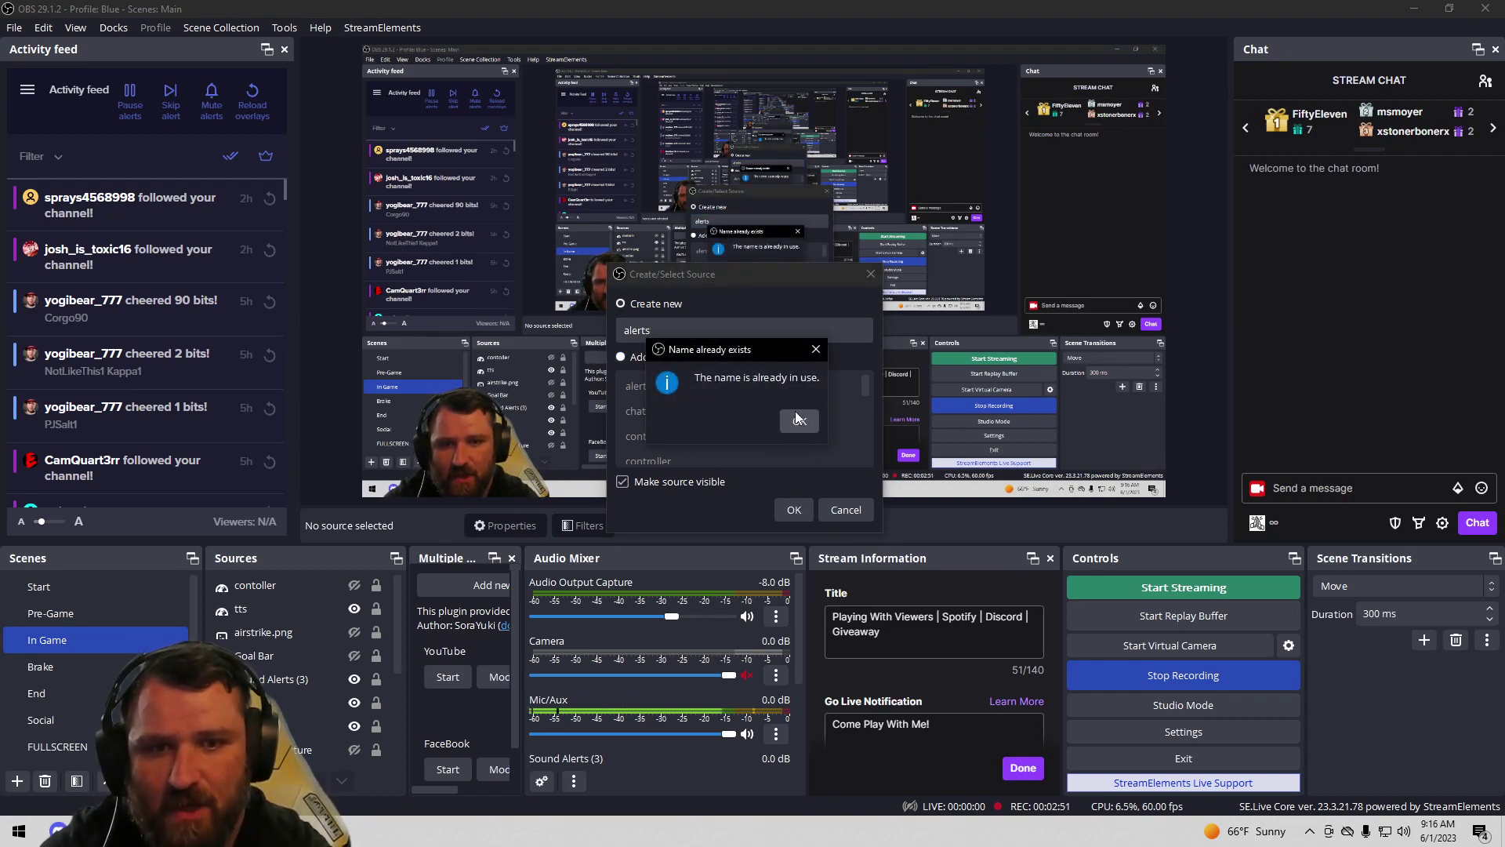
left_click(798, 413)
left_click(743, 334)
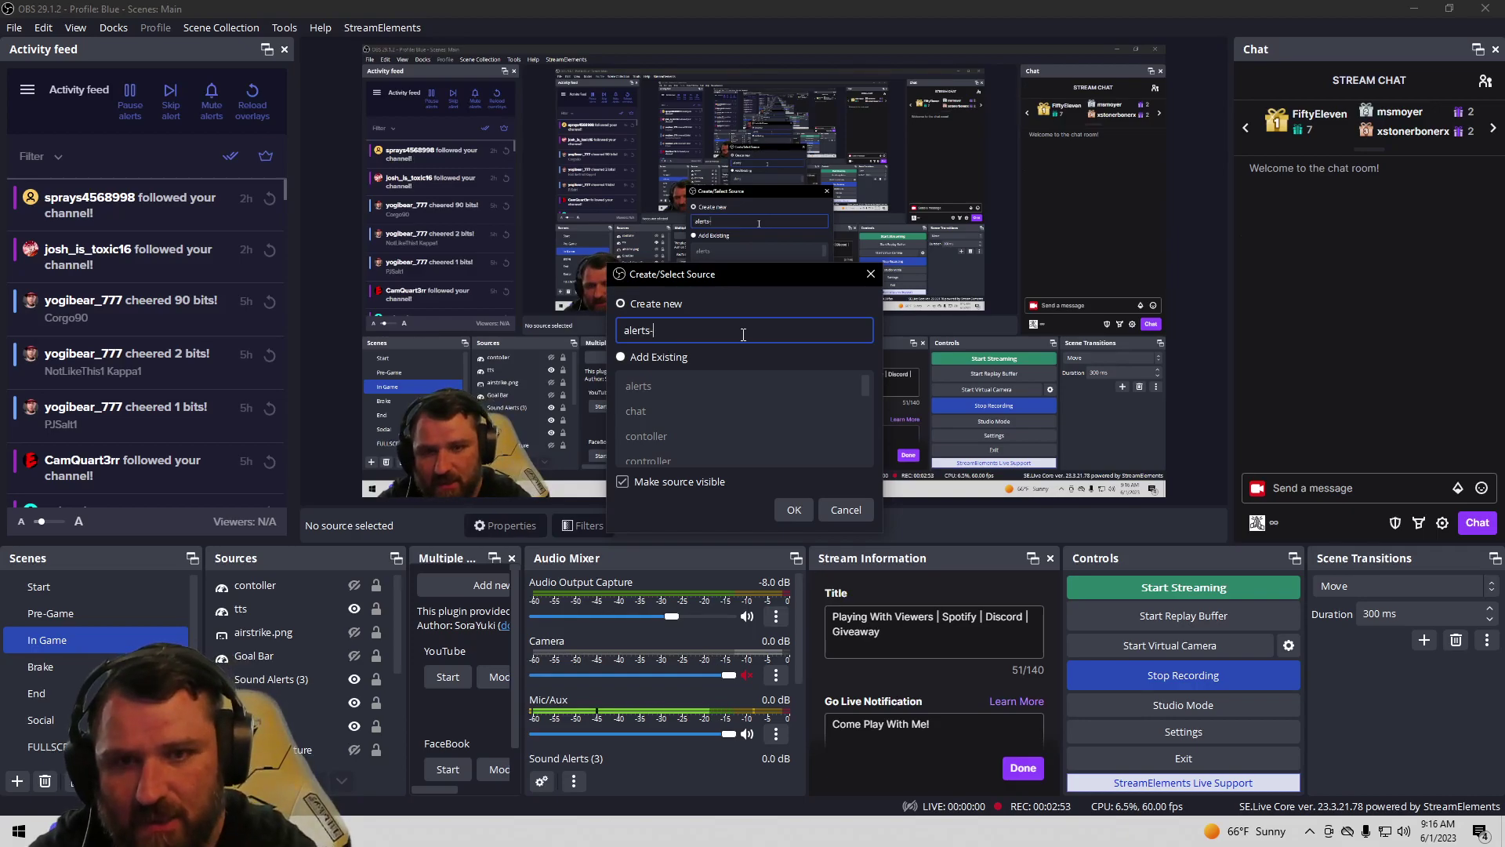
type("-set")
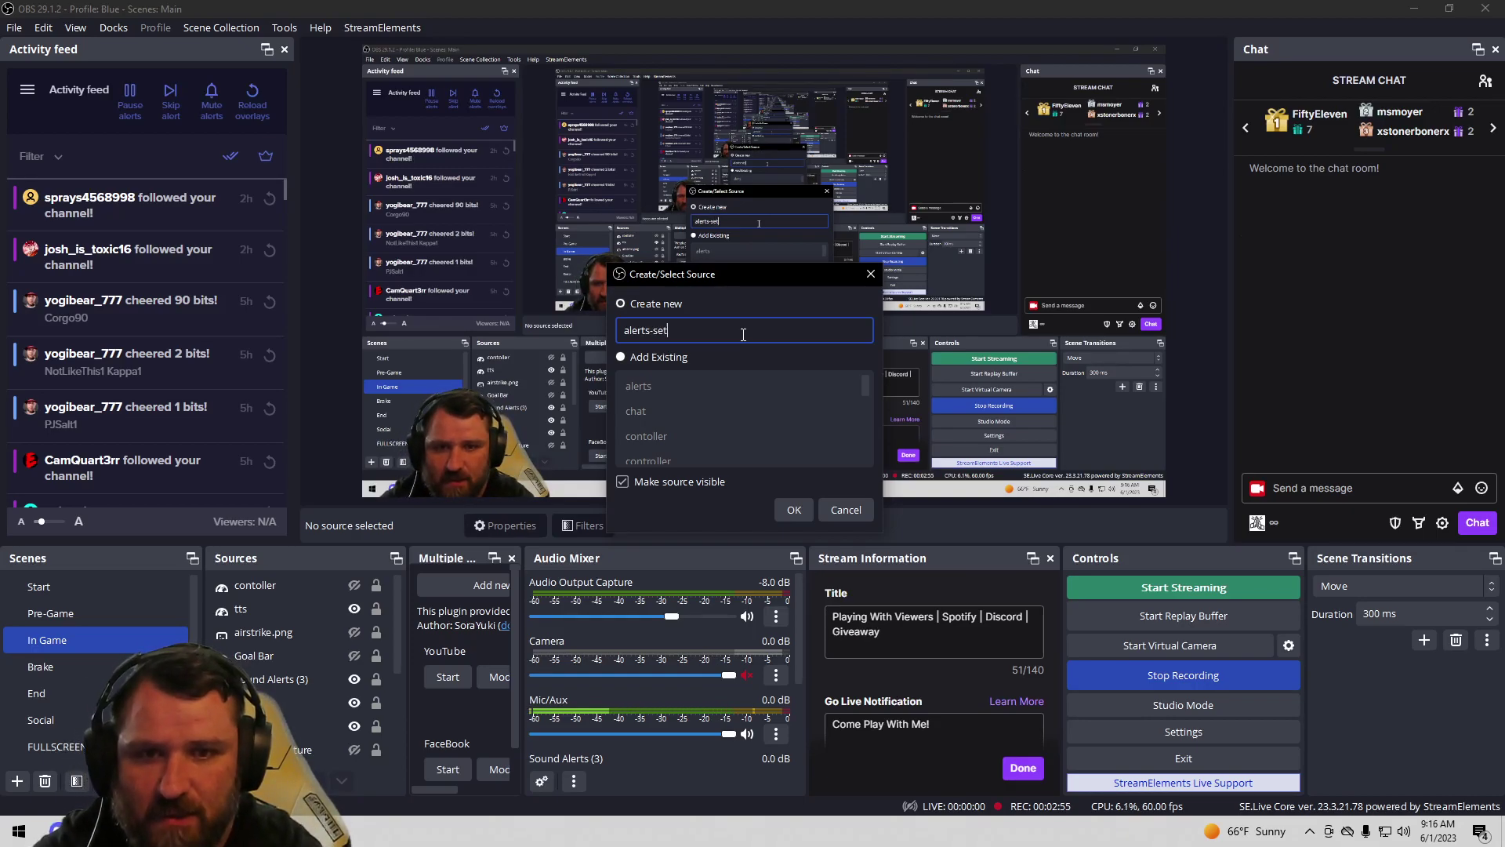
type("up")
key("Return")
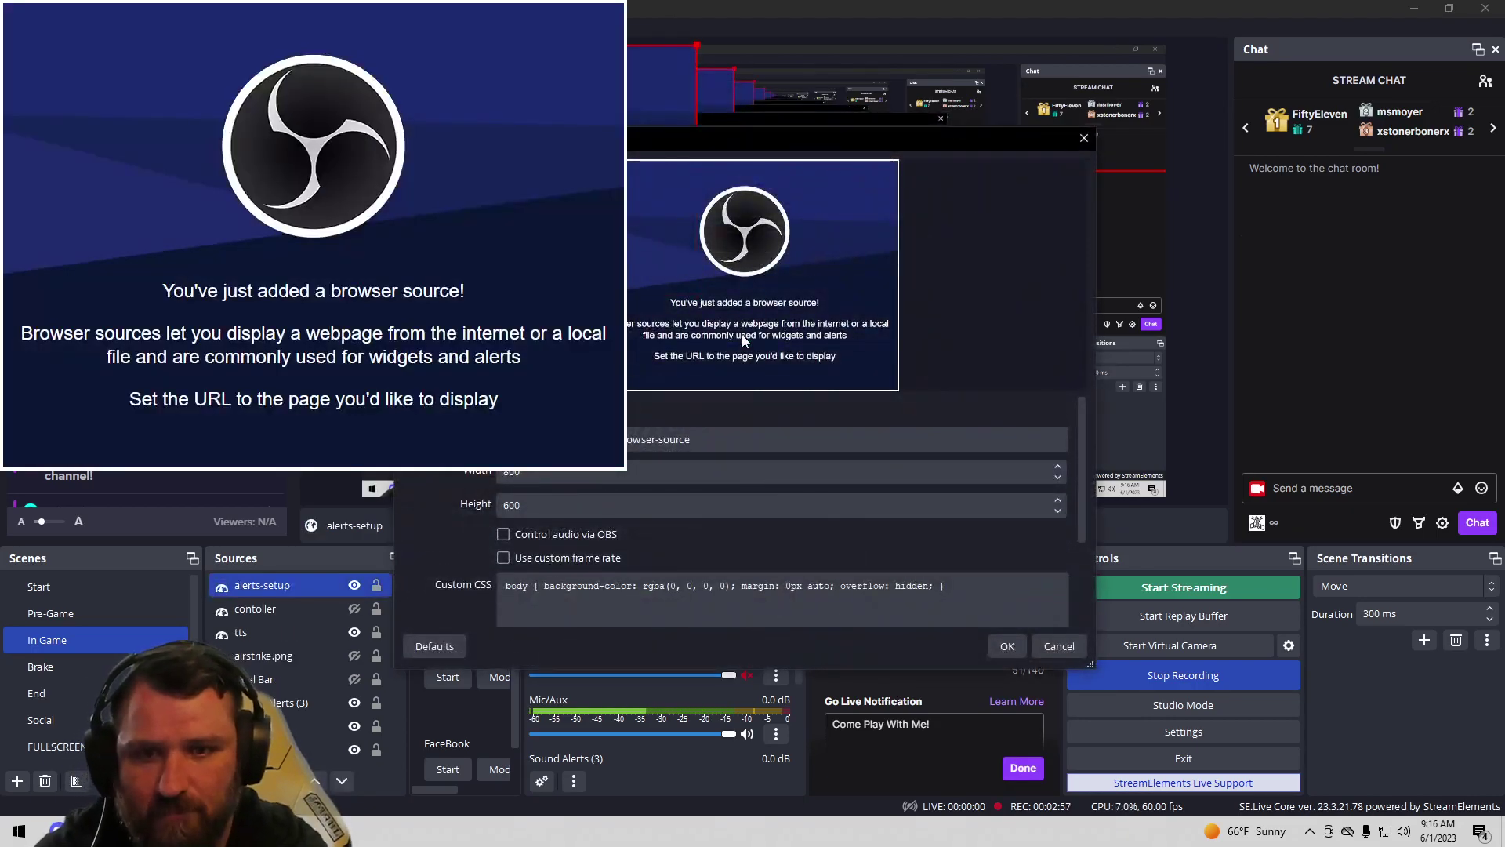
Step: Paste the copied overlay link as the source's URL, save, and minimize OBS
left_click(689, 444)
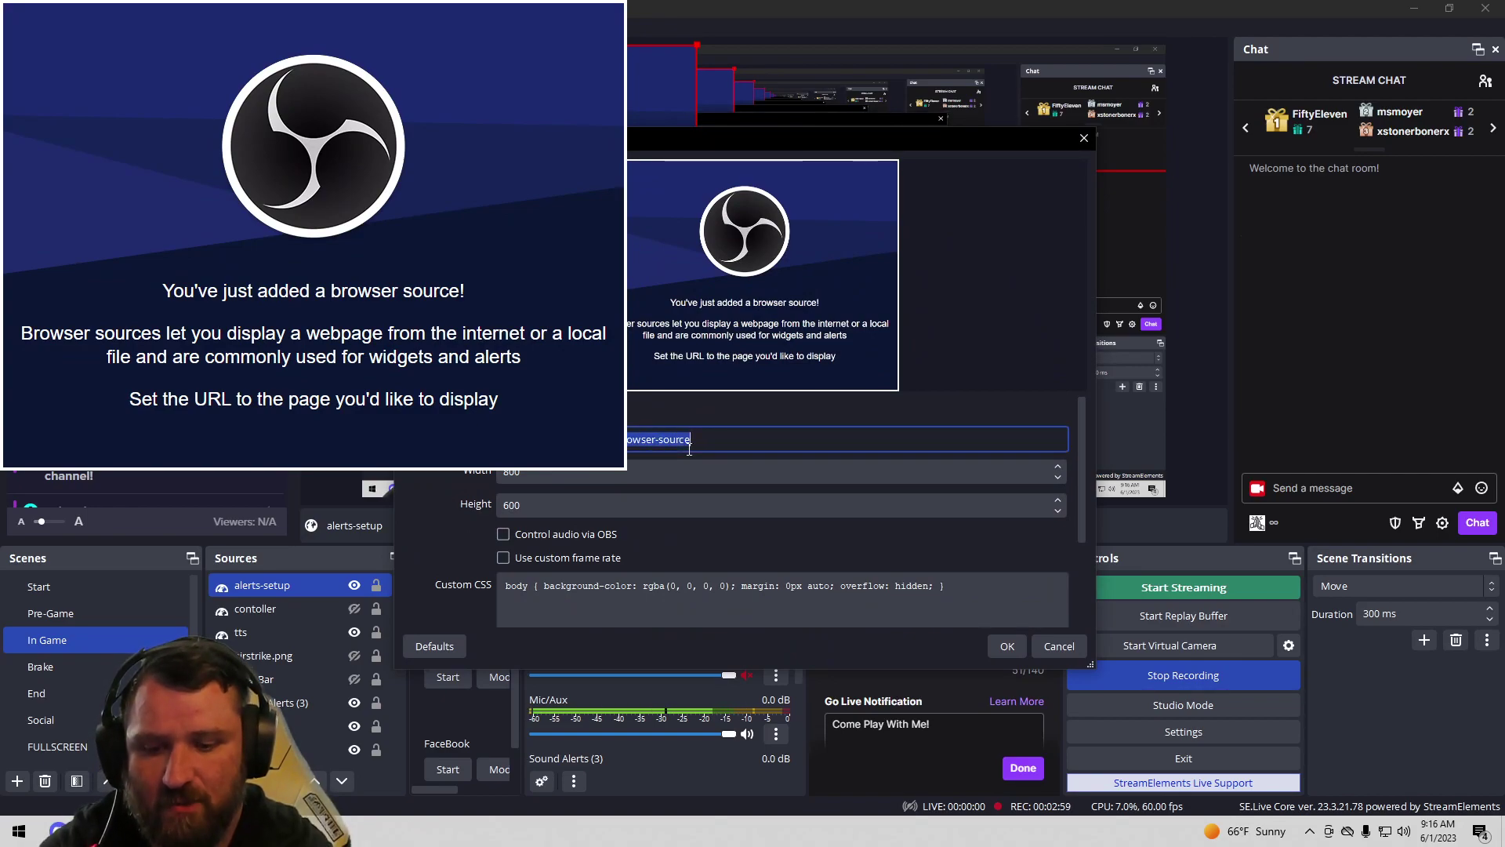
key("ctrl+v")
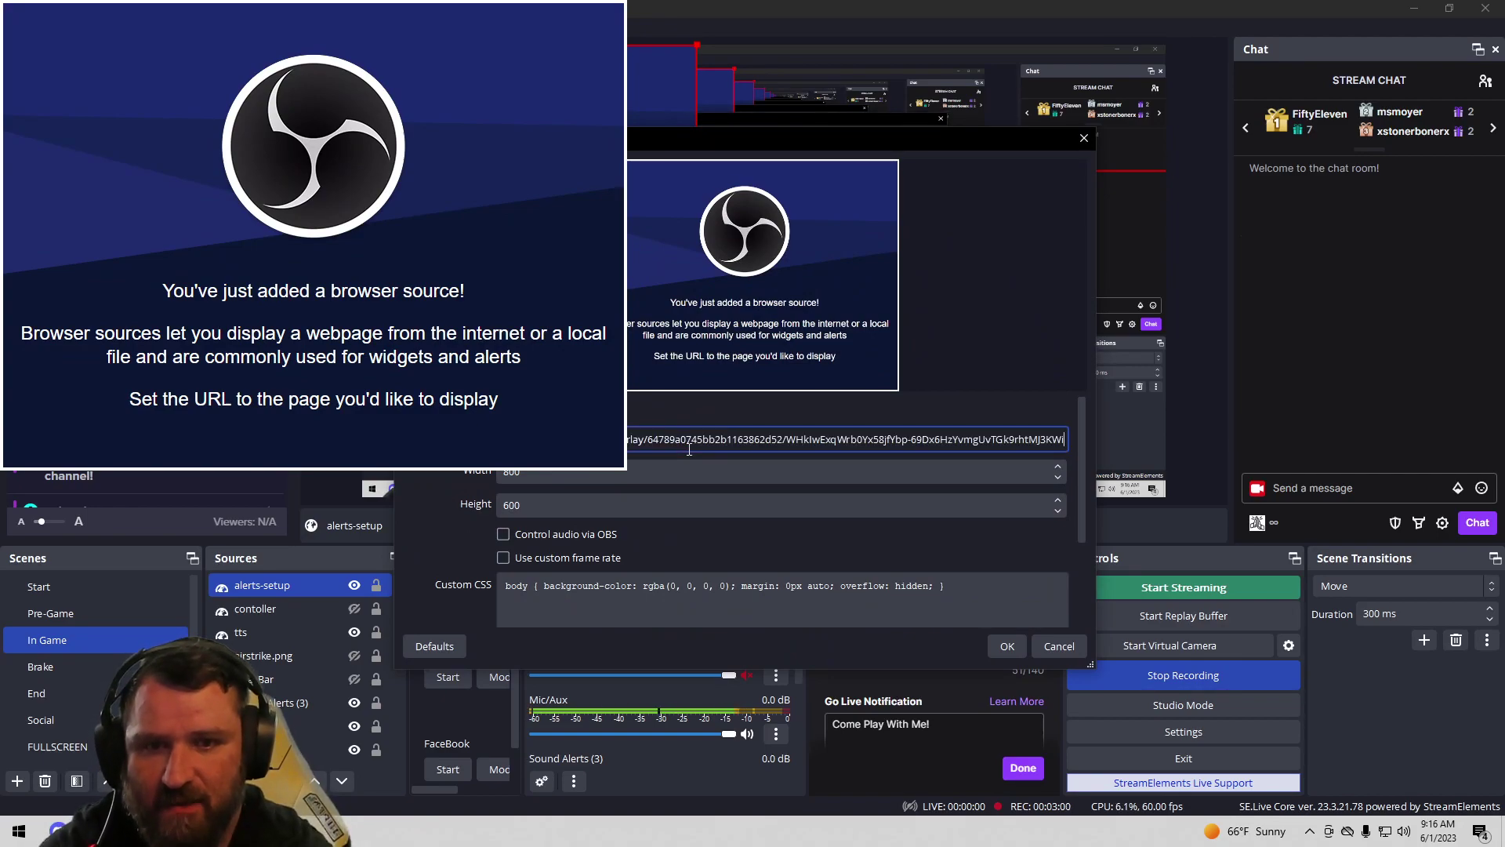
left_click(1008, 645)
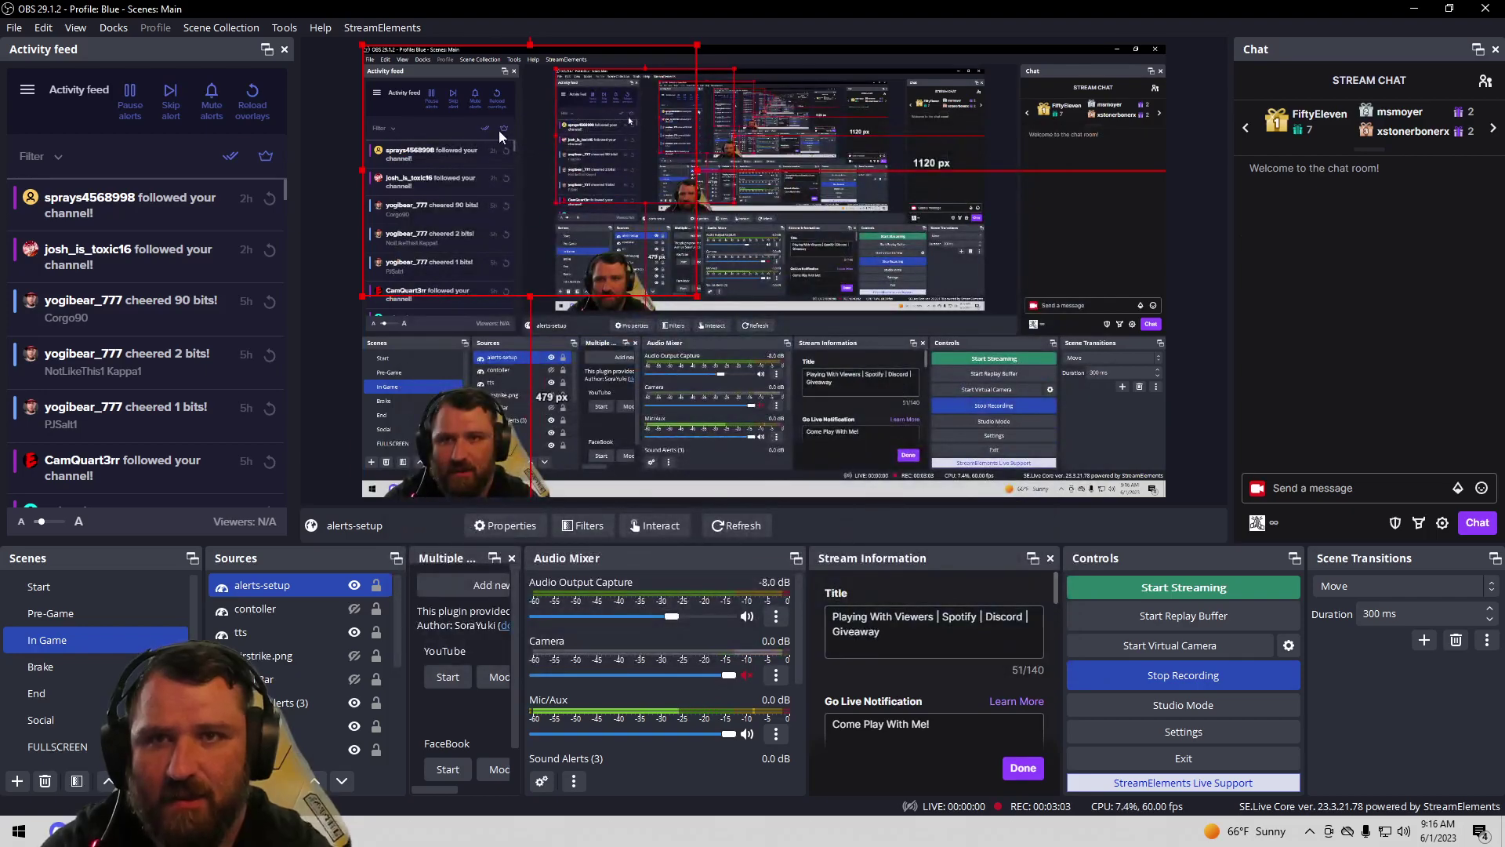
left_click(1414, 8)
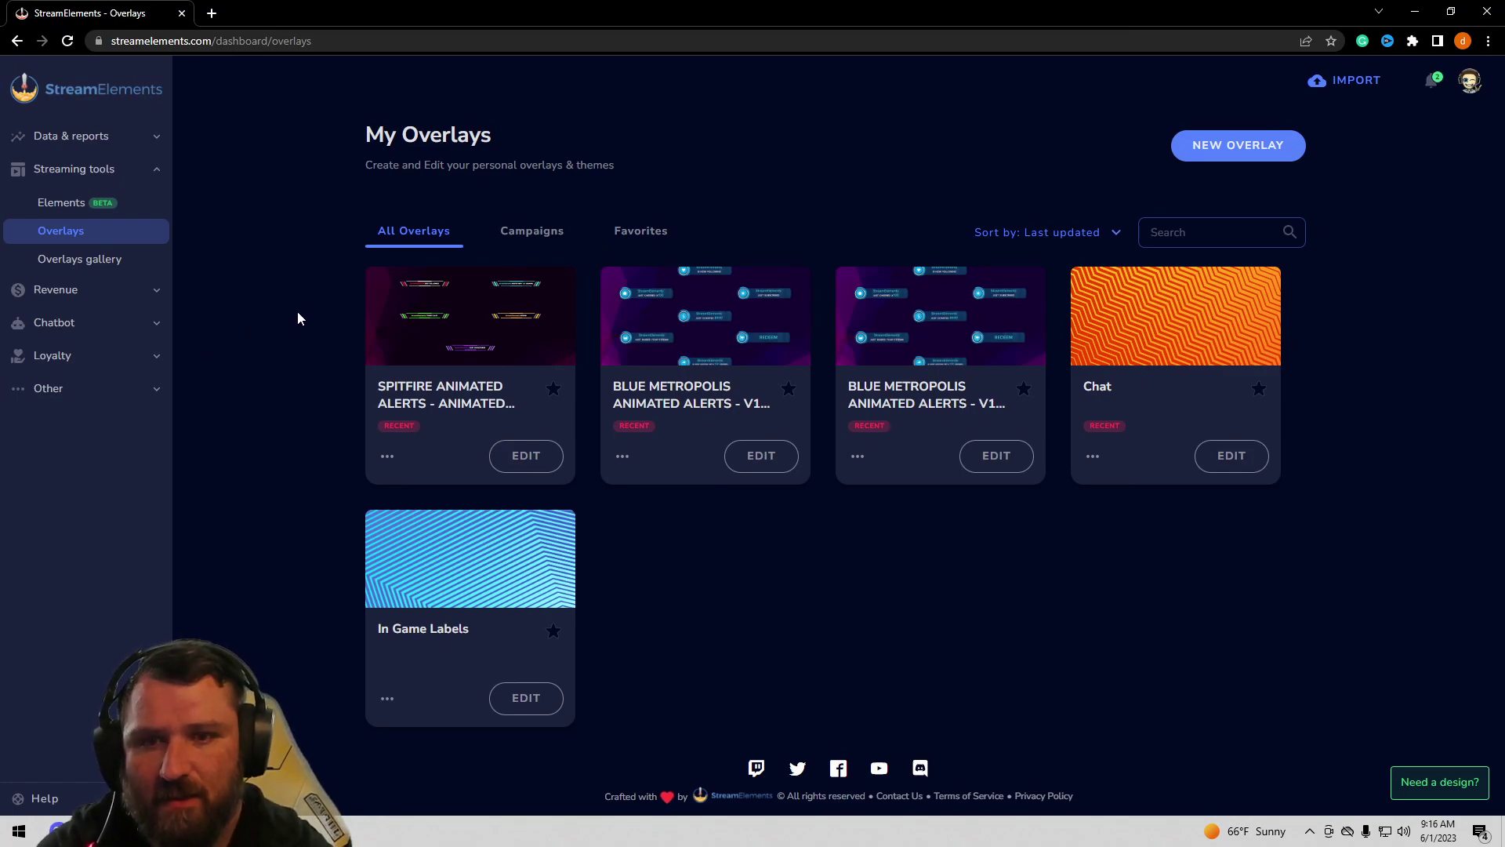
Step: Open the Spitfire overlay in the editor and emulate a gifted subscription alert
left_click(518, 453)
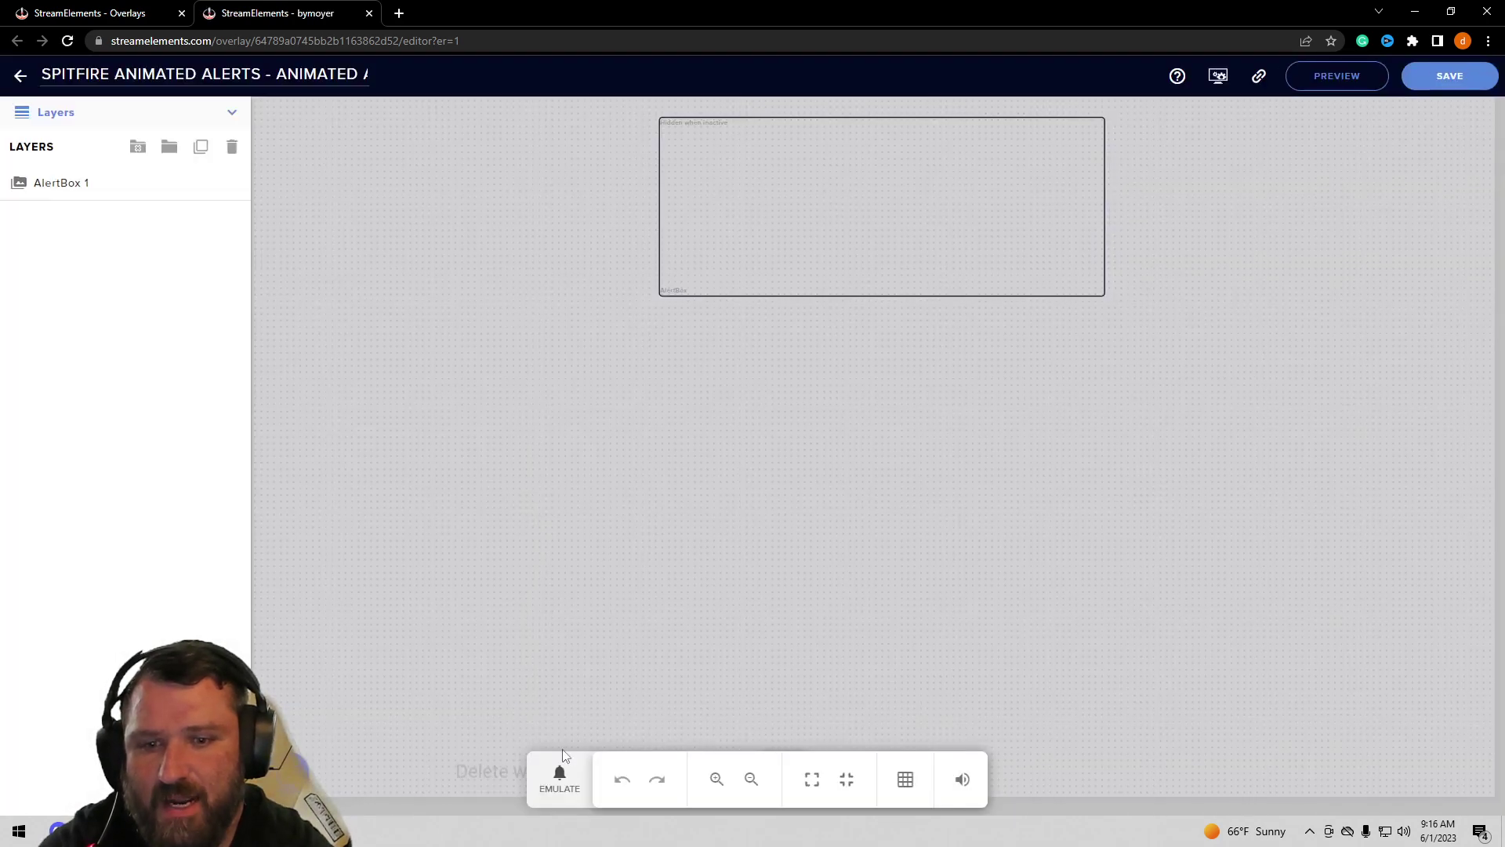
left_click(561, 776)
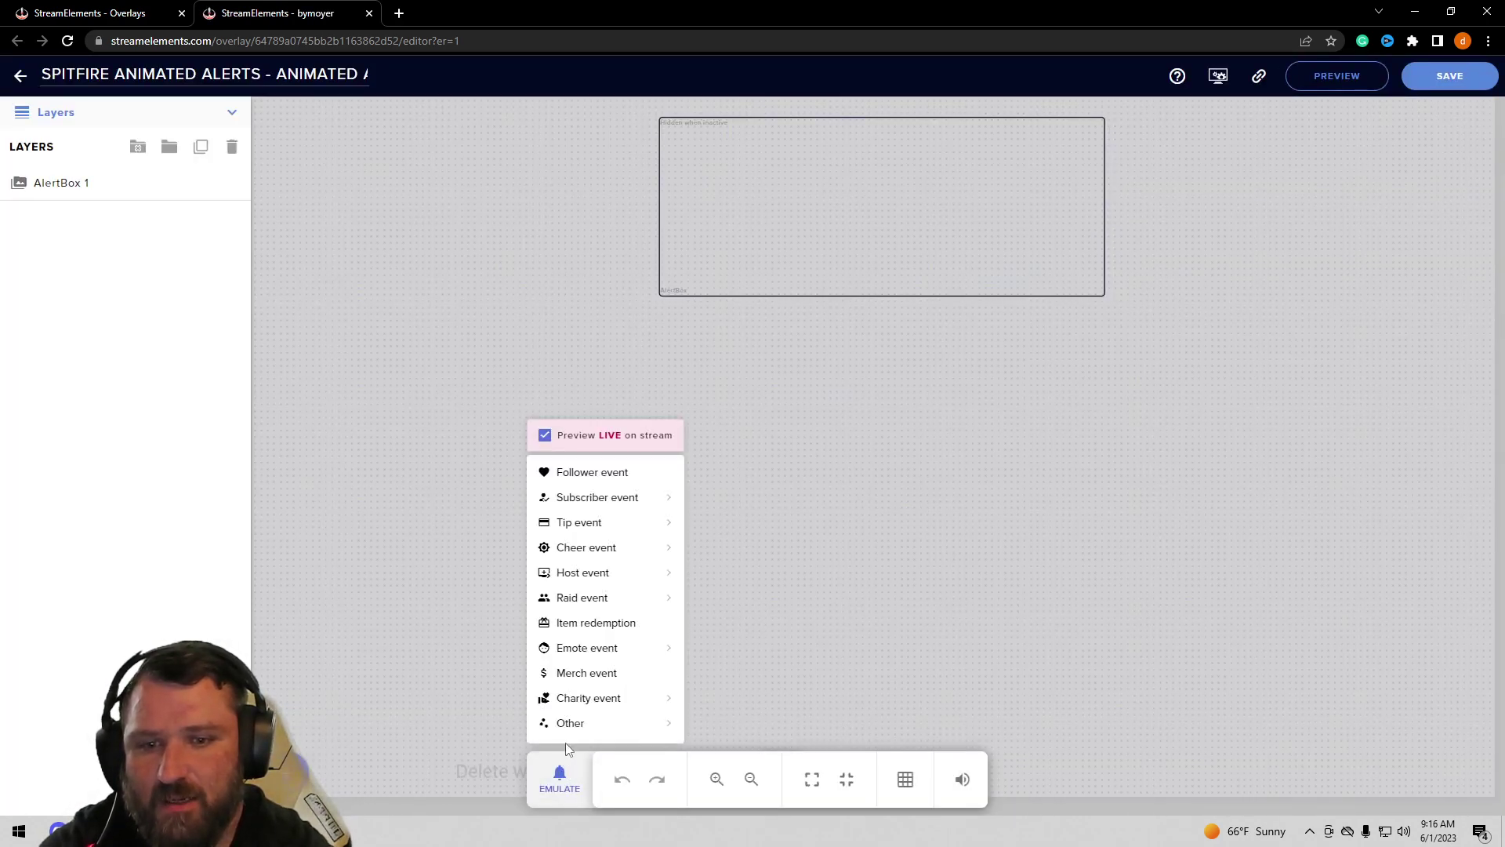
mouse_move(611, 500)
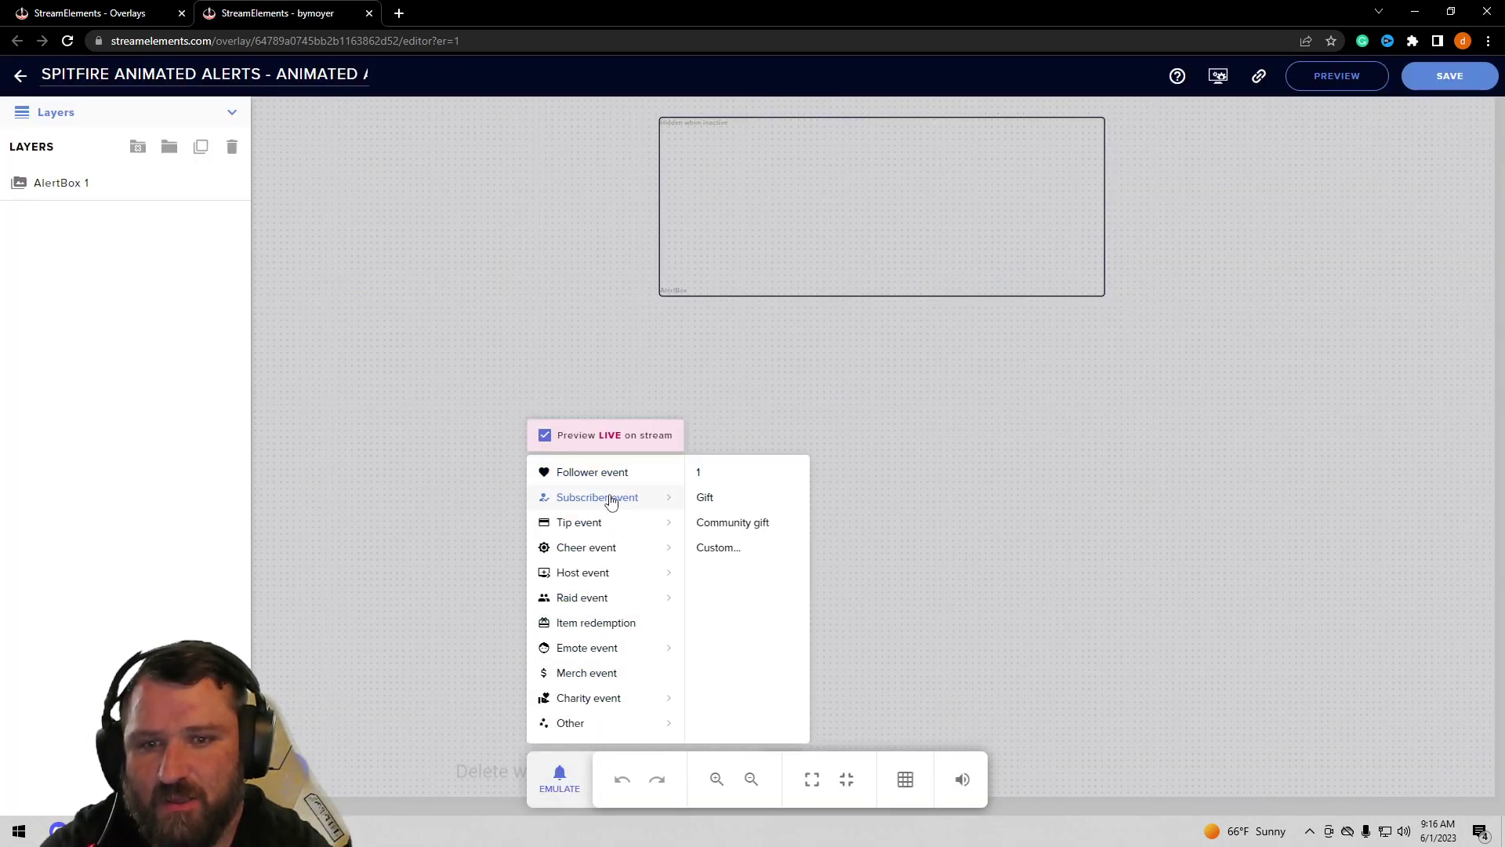
left_click(700, 503)
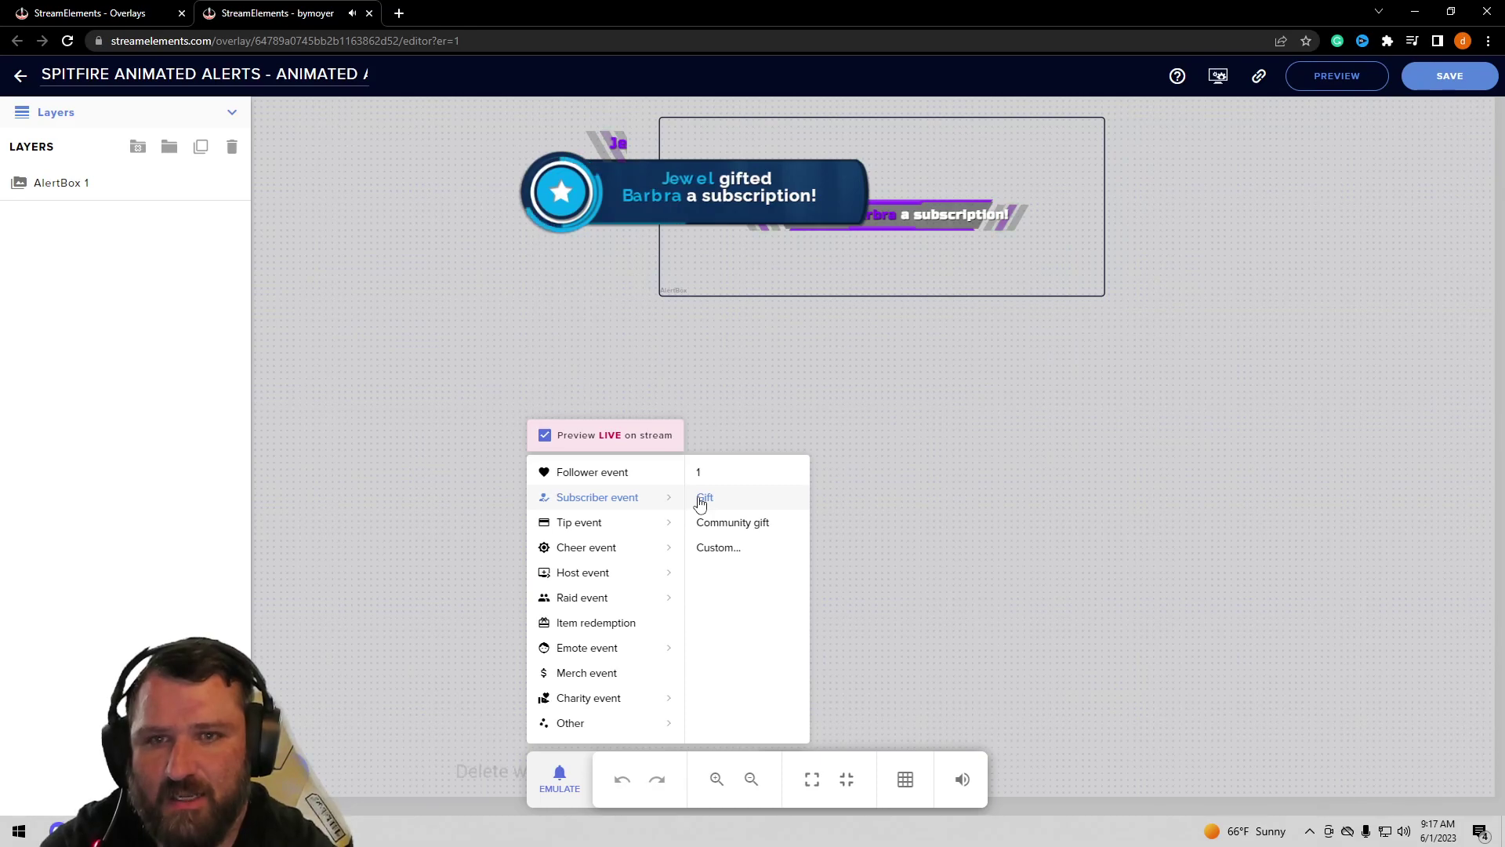
double_click(650, 3)
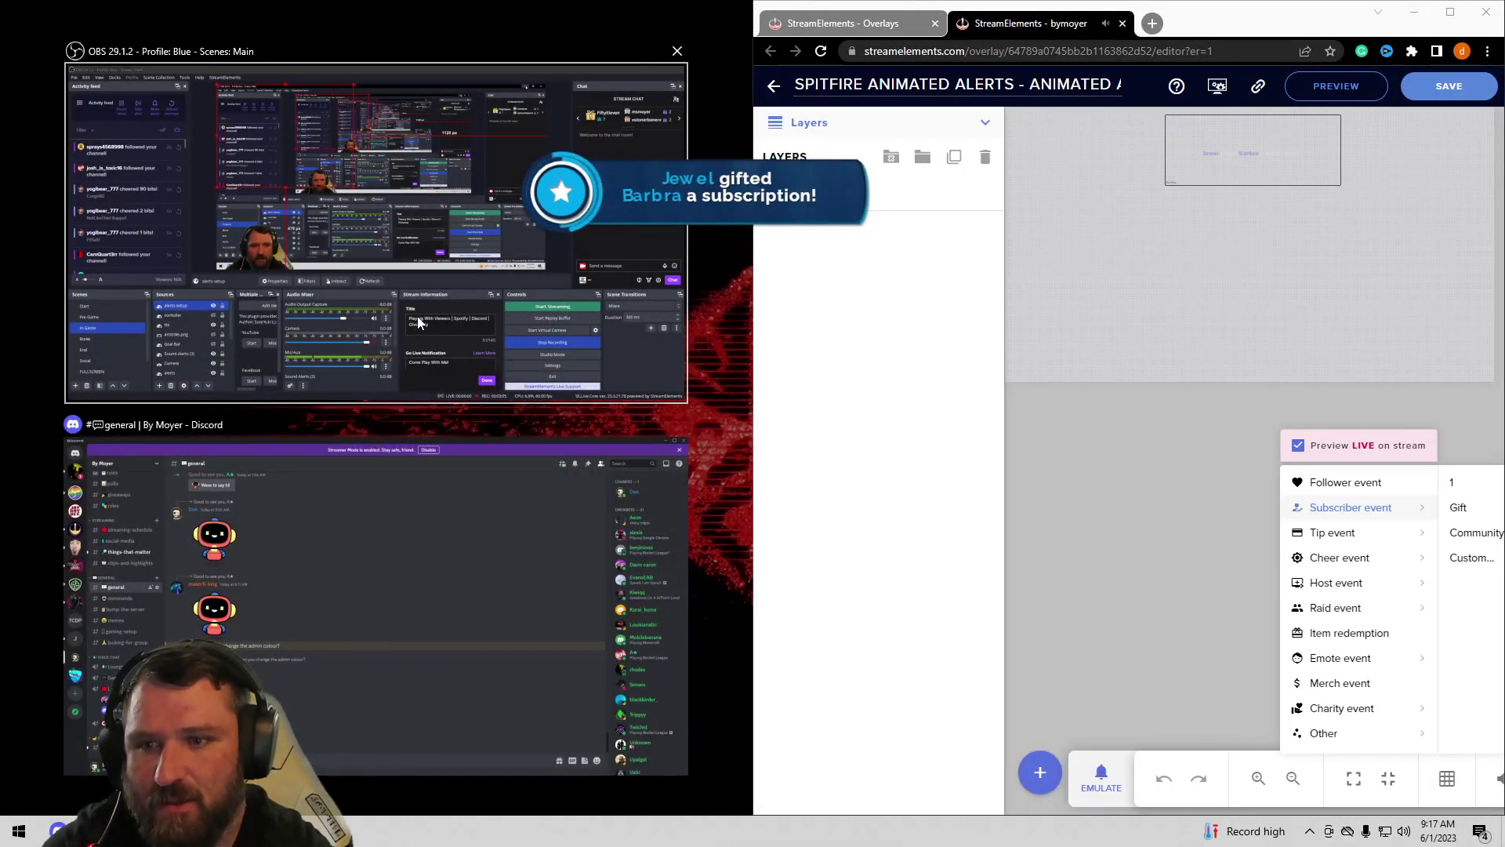
Step: Emulate a follower alert, check it in OBS, then close the overlay editor tab
left_click(407, 376)
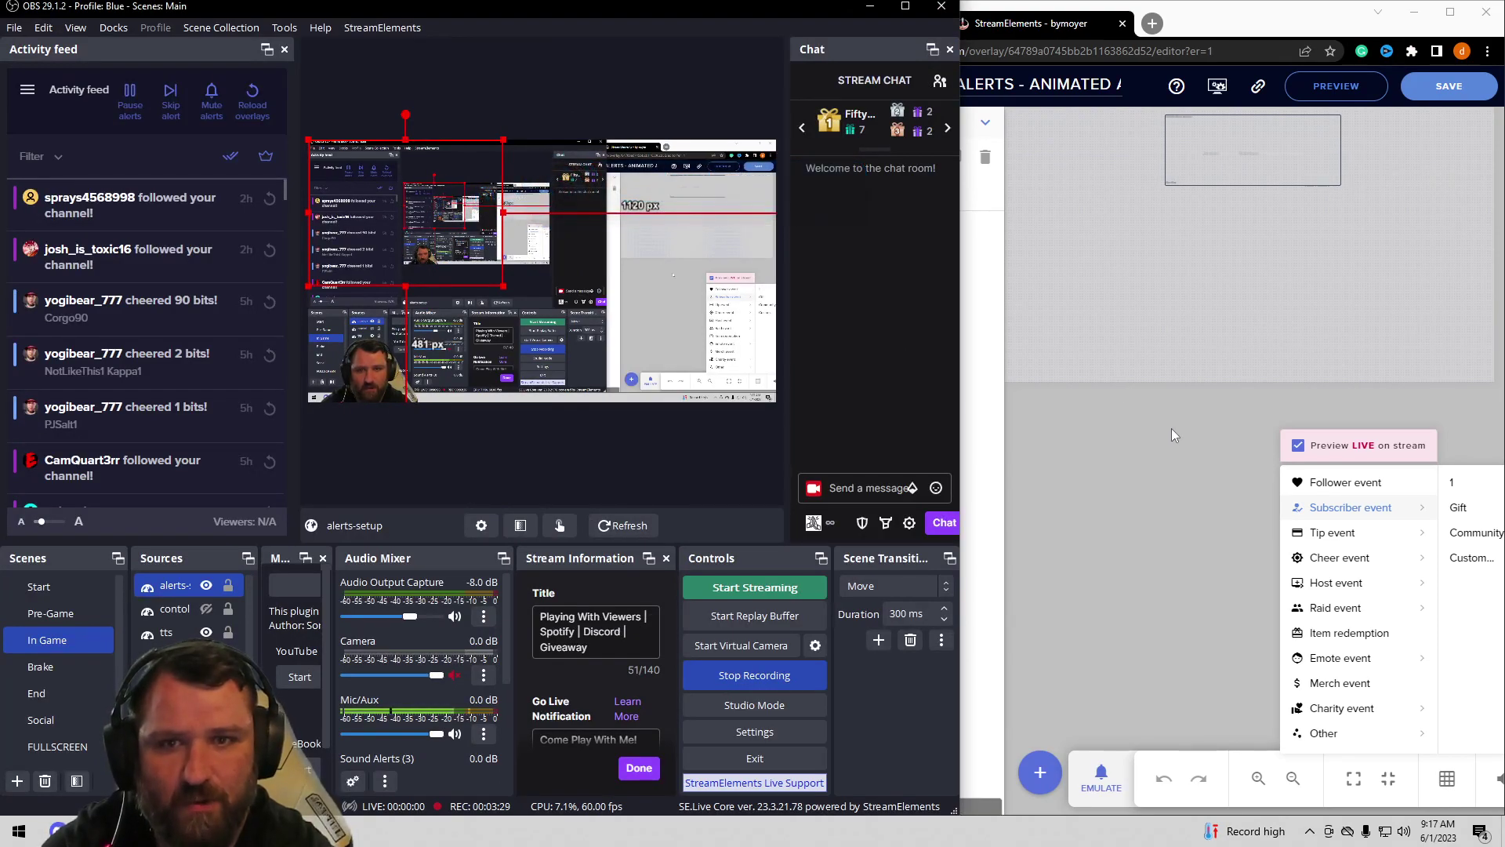
left_click(1324, 490)
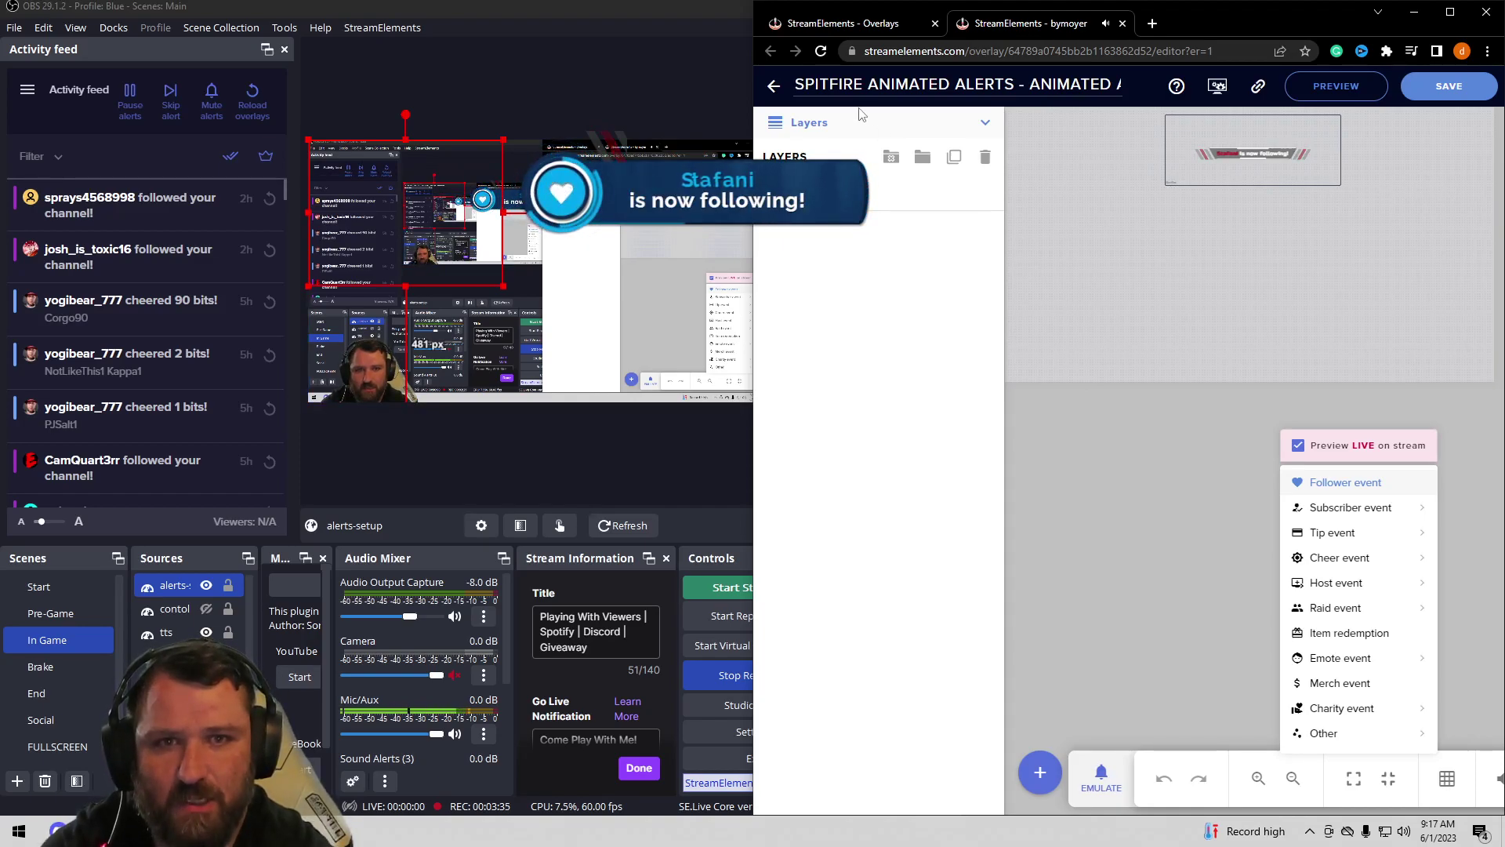
left_click(619, 13)
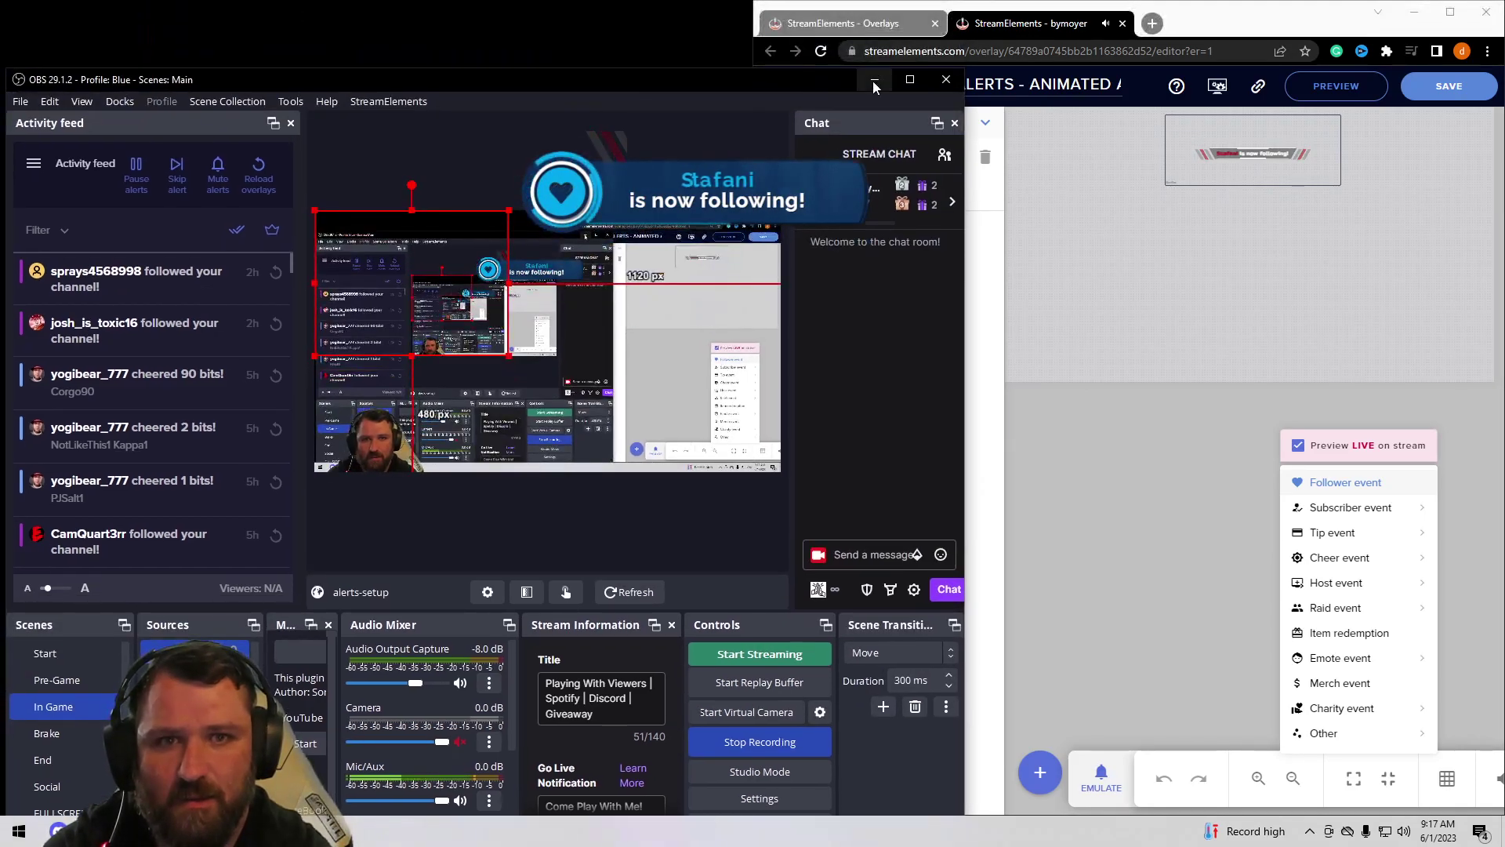
left_click(1005, 35)
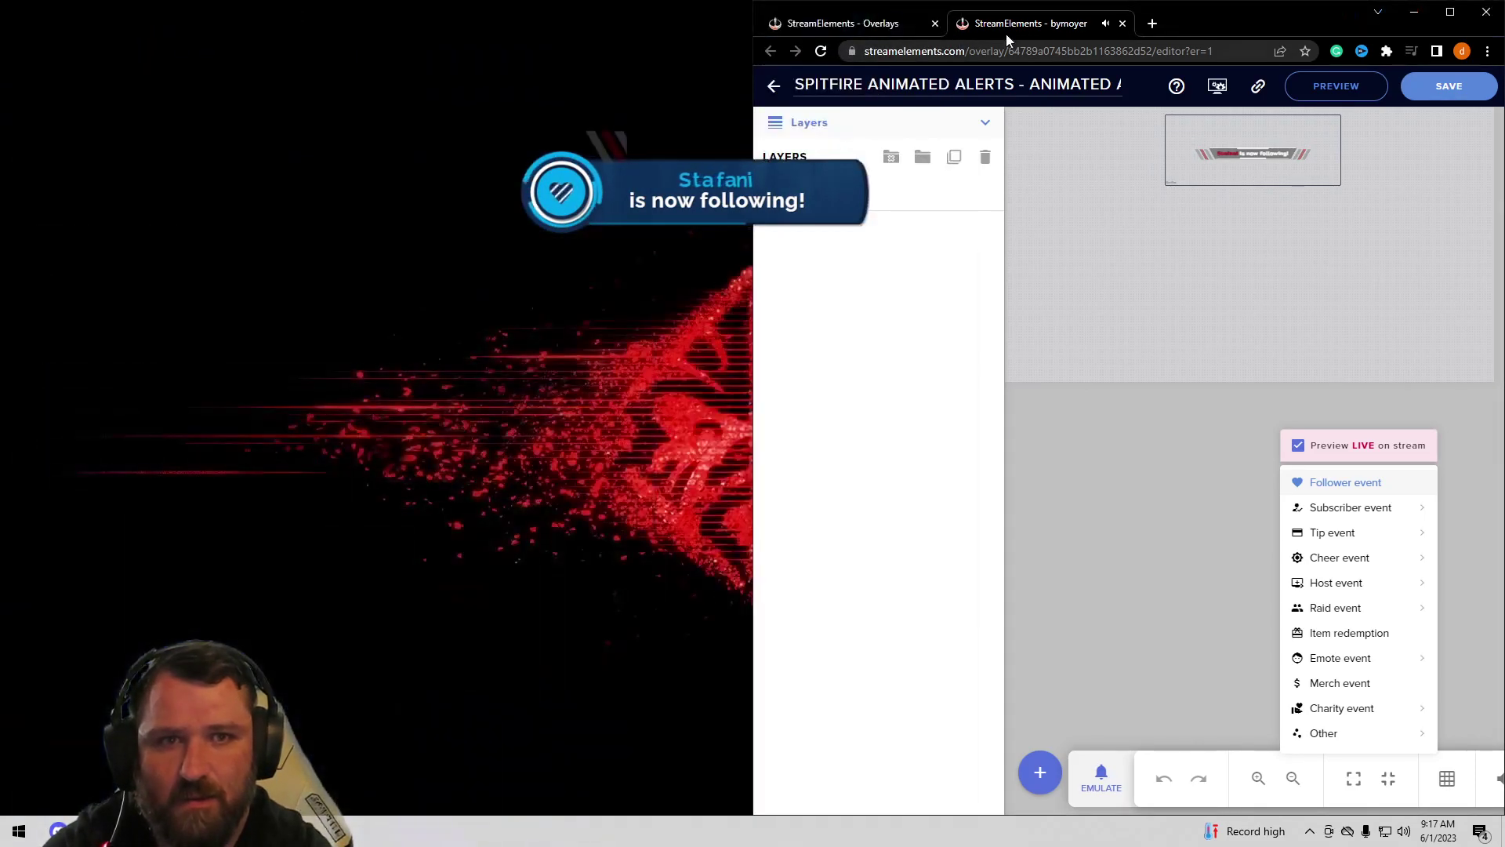
left_click(1122, 24)
left_click_drag(1124, 22, 546, 3)
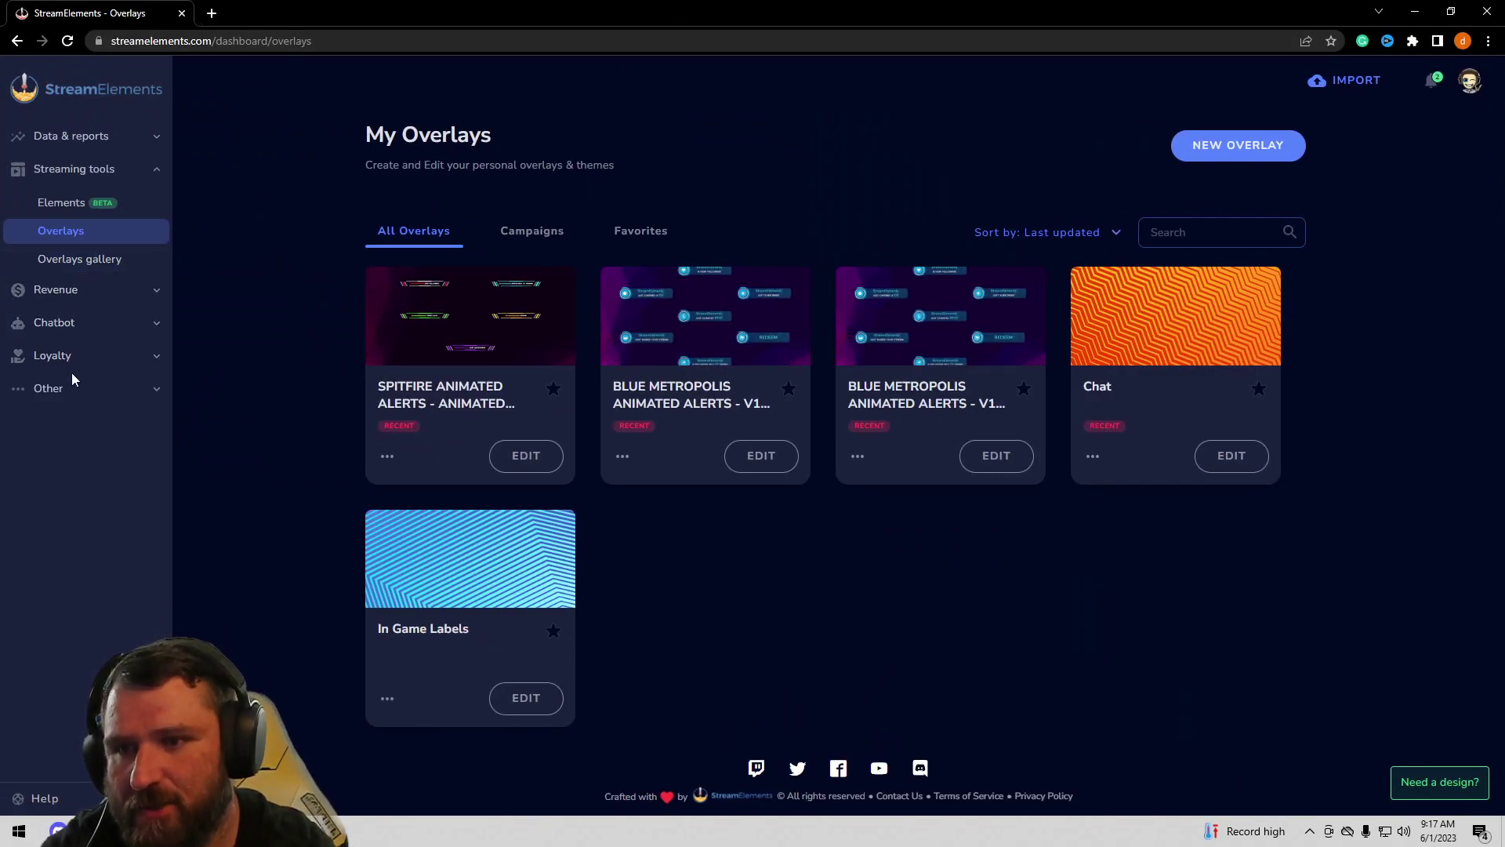
Step: Open the Tipping settings page from the dashboard's Revenue section
left_click(73, 393)
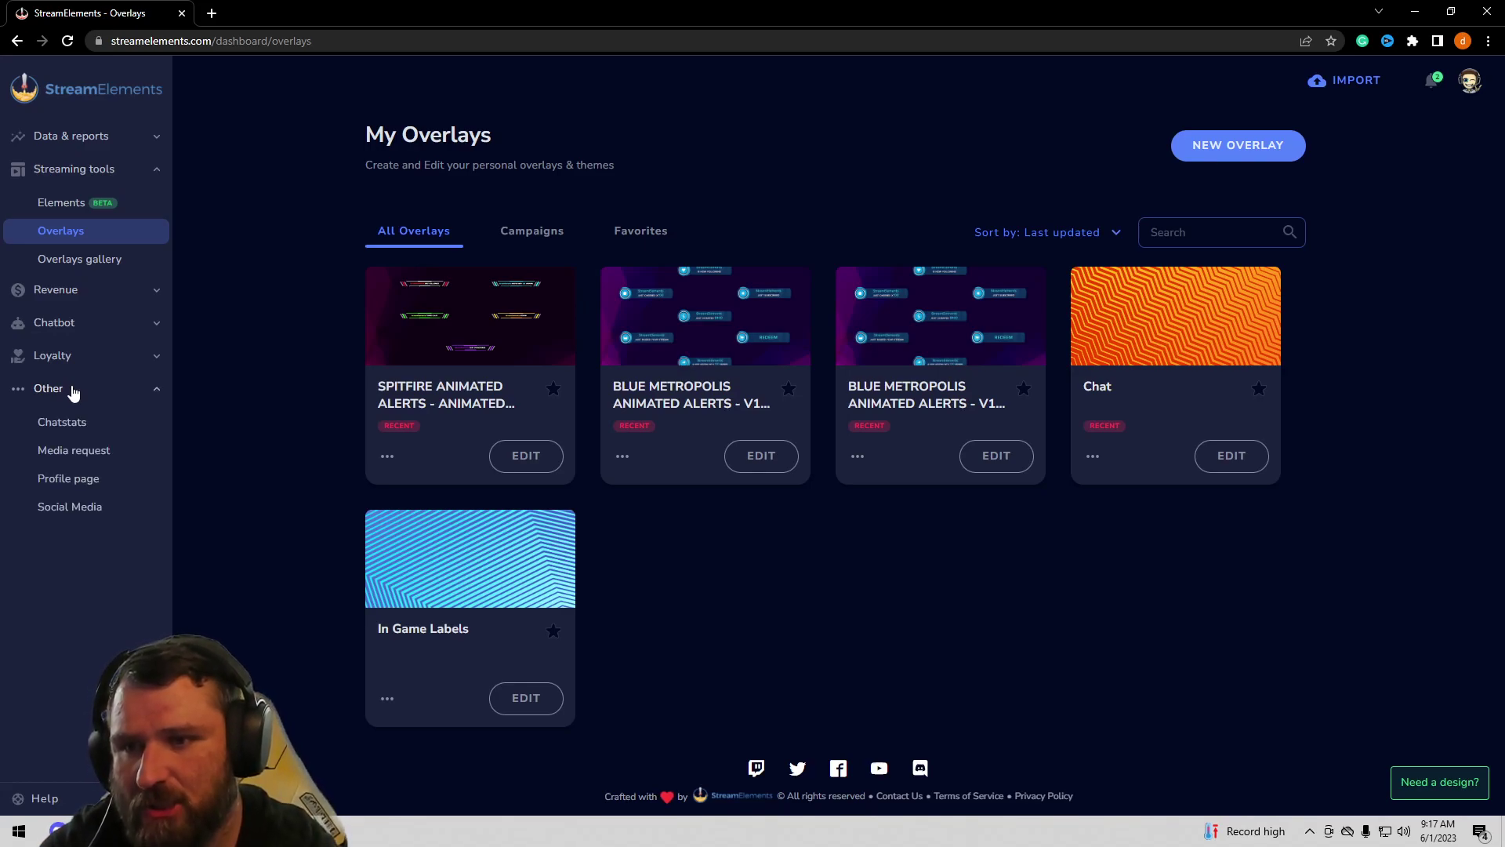
left_click(73, 393)
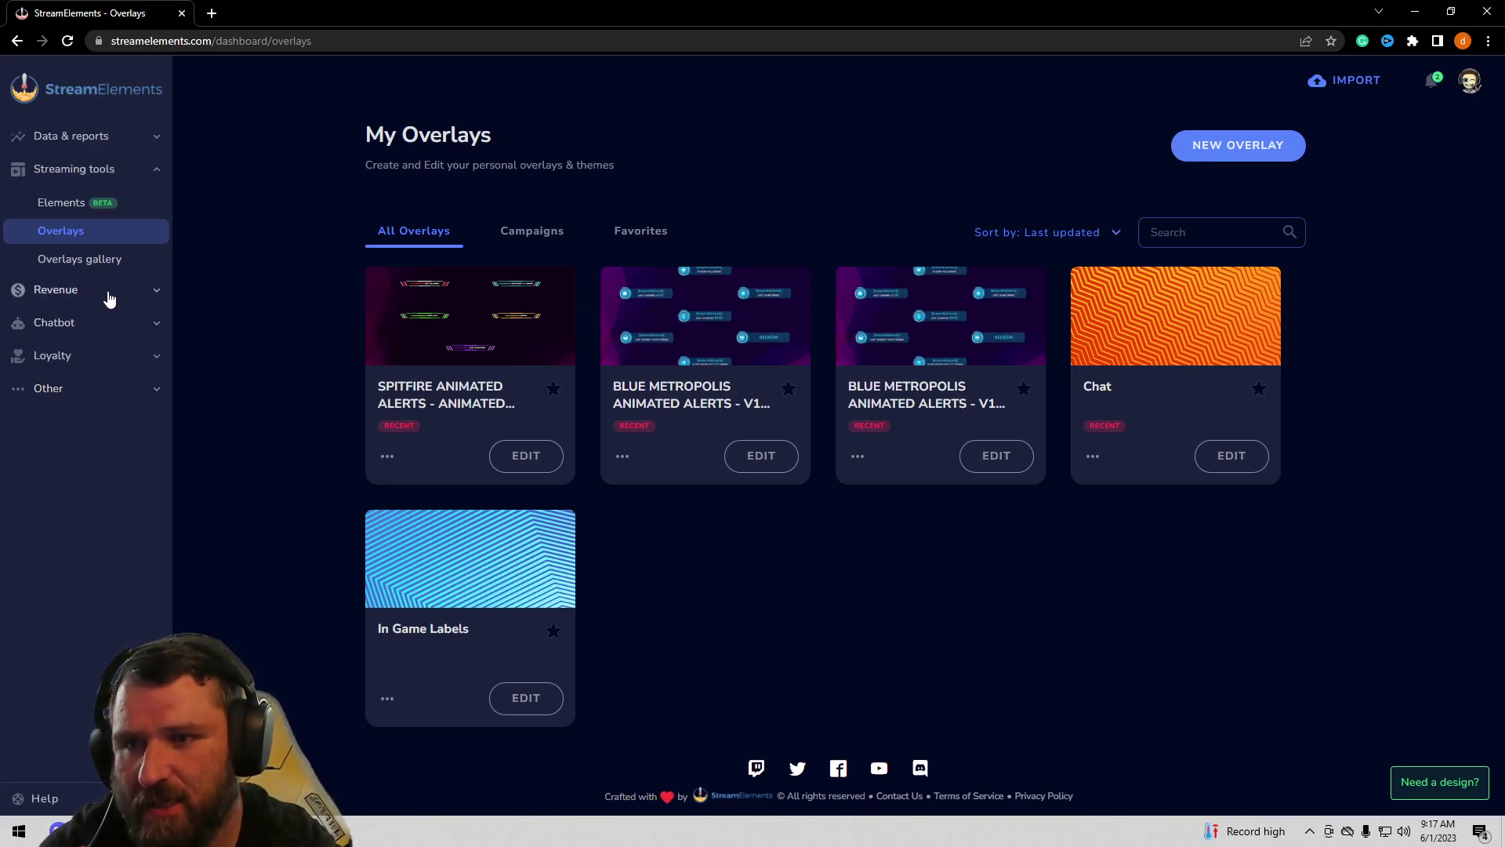
left_click(109, 298)
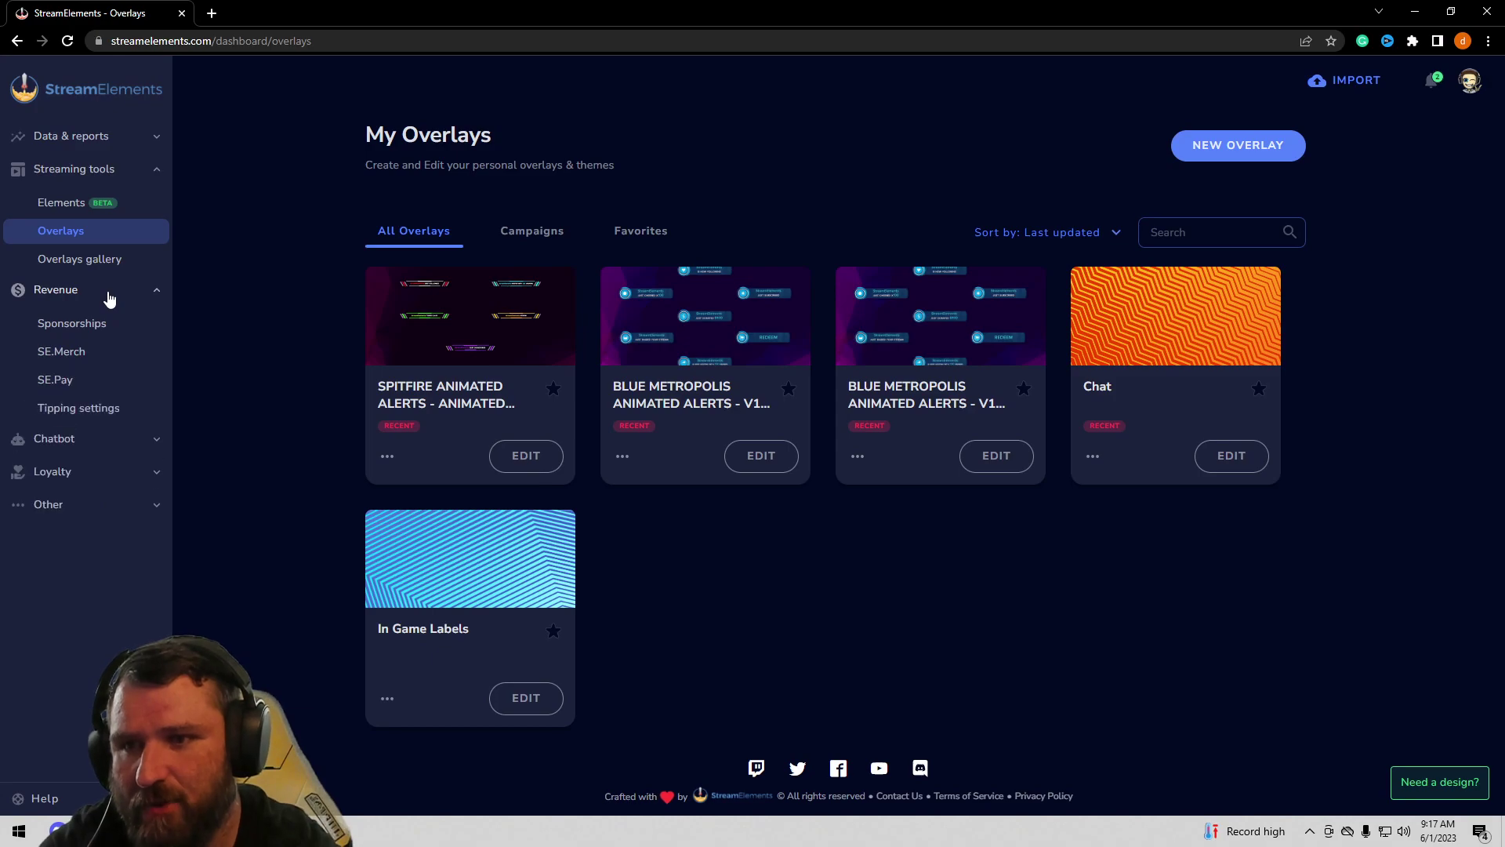
left_click(107, 409)
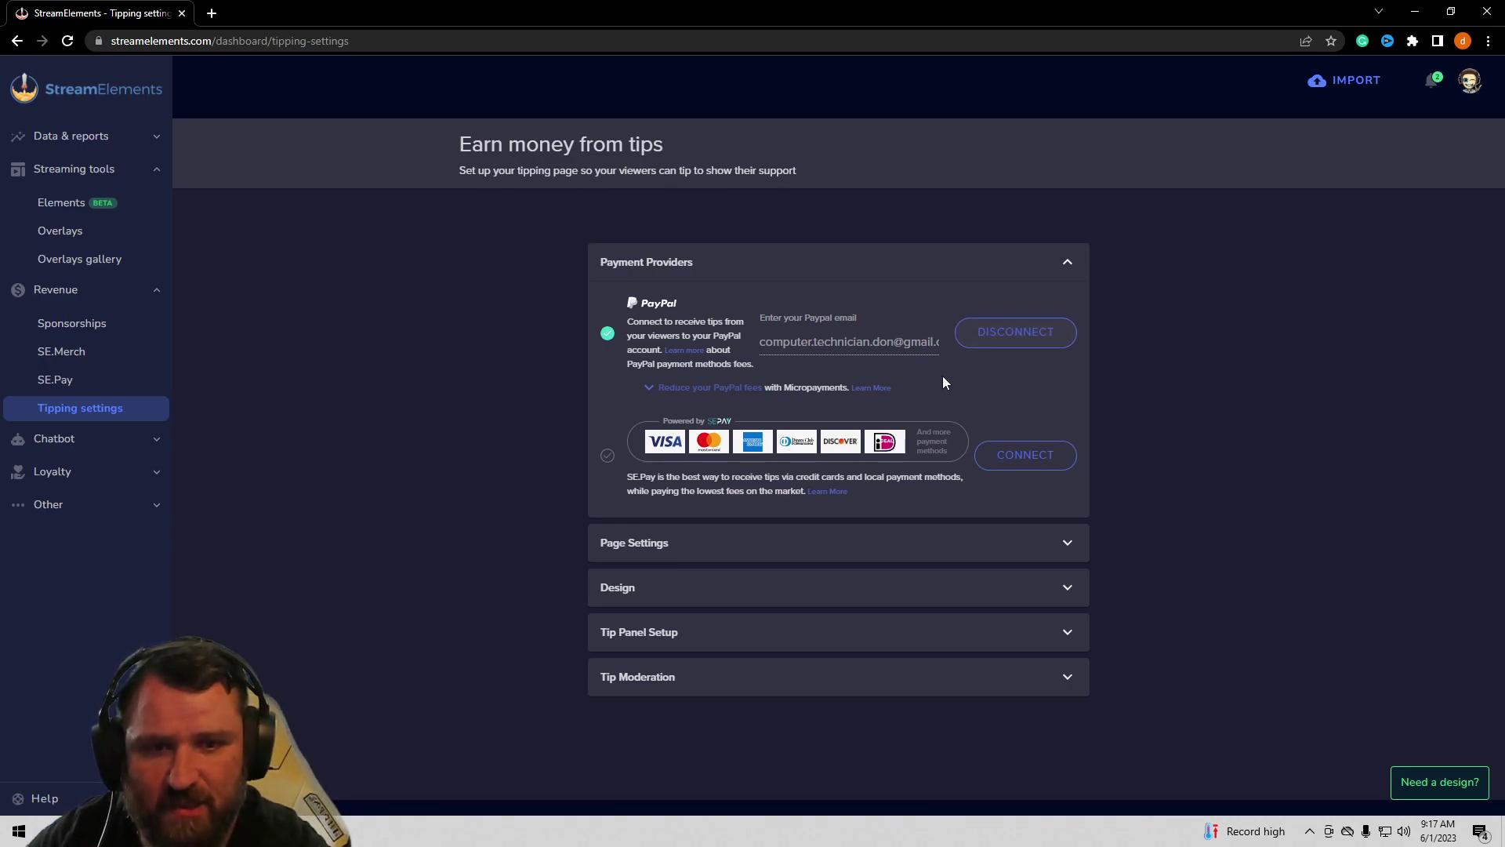
Step: Expand Page Settings and scroll through the PayPal tipping page settings
left_click(853, 558)
scroll(836, 576, "down", 5)
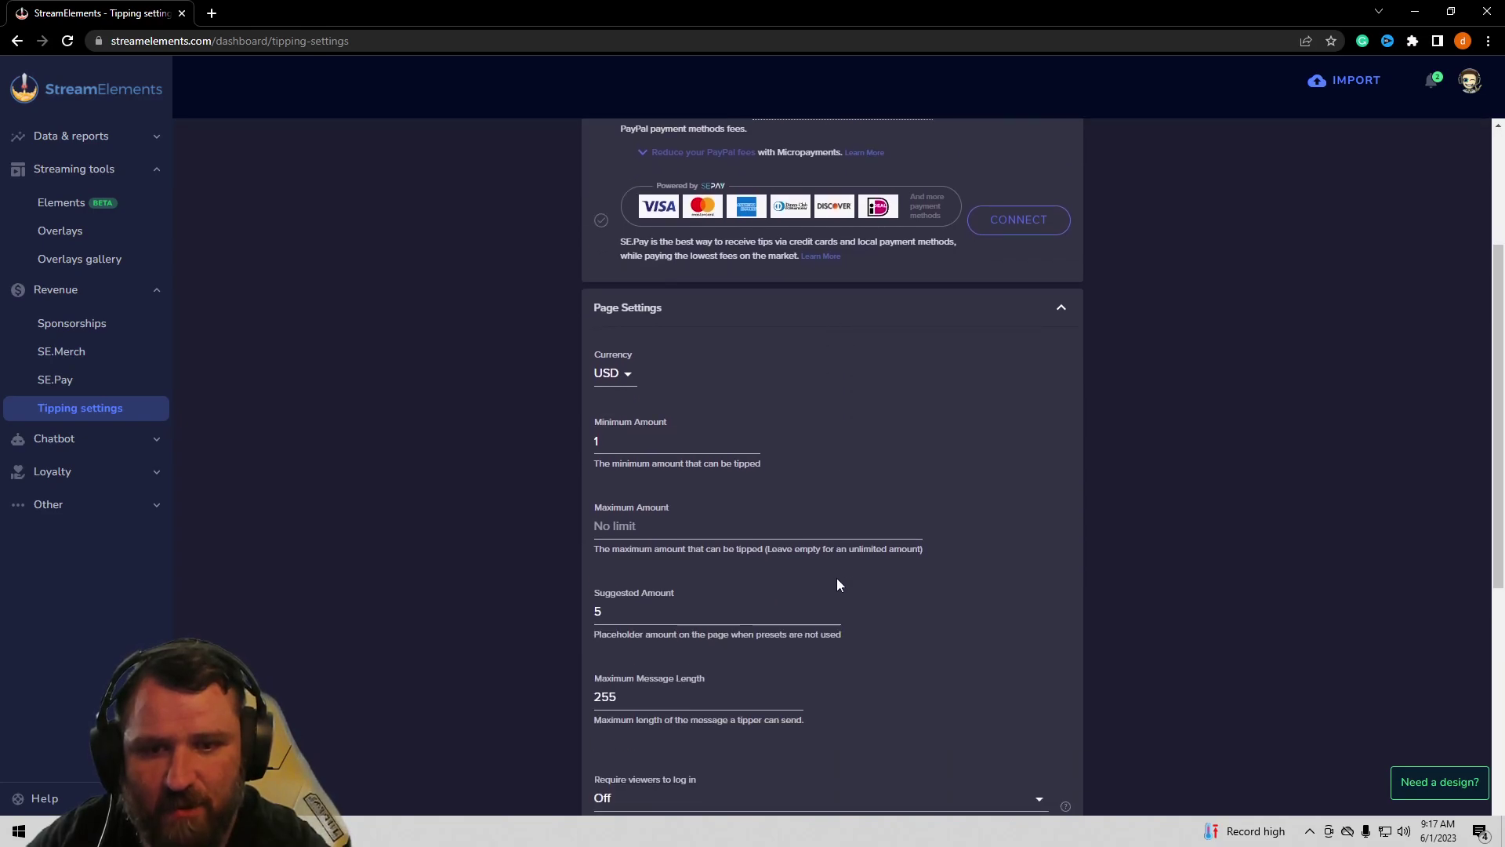
scroll(831, 601, "down", 5)
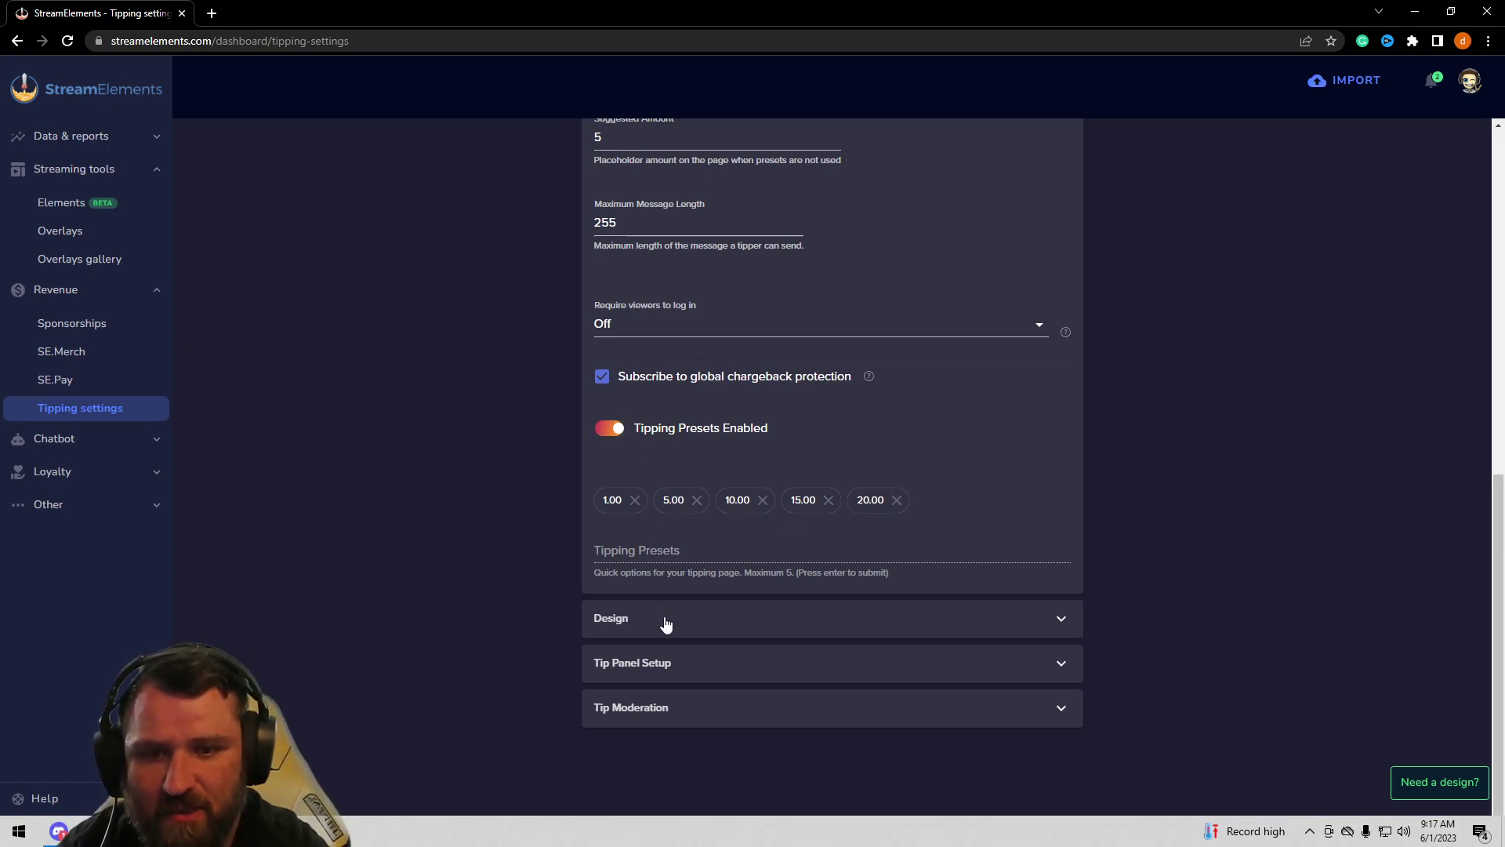
scroll(693, 611, "up", 8)
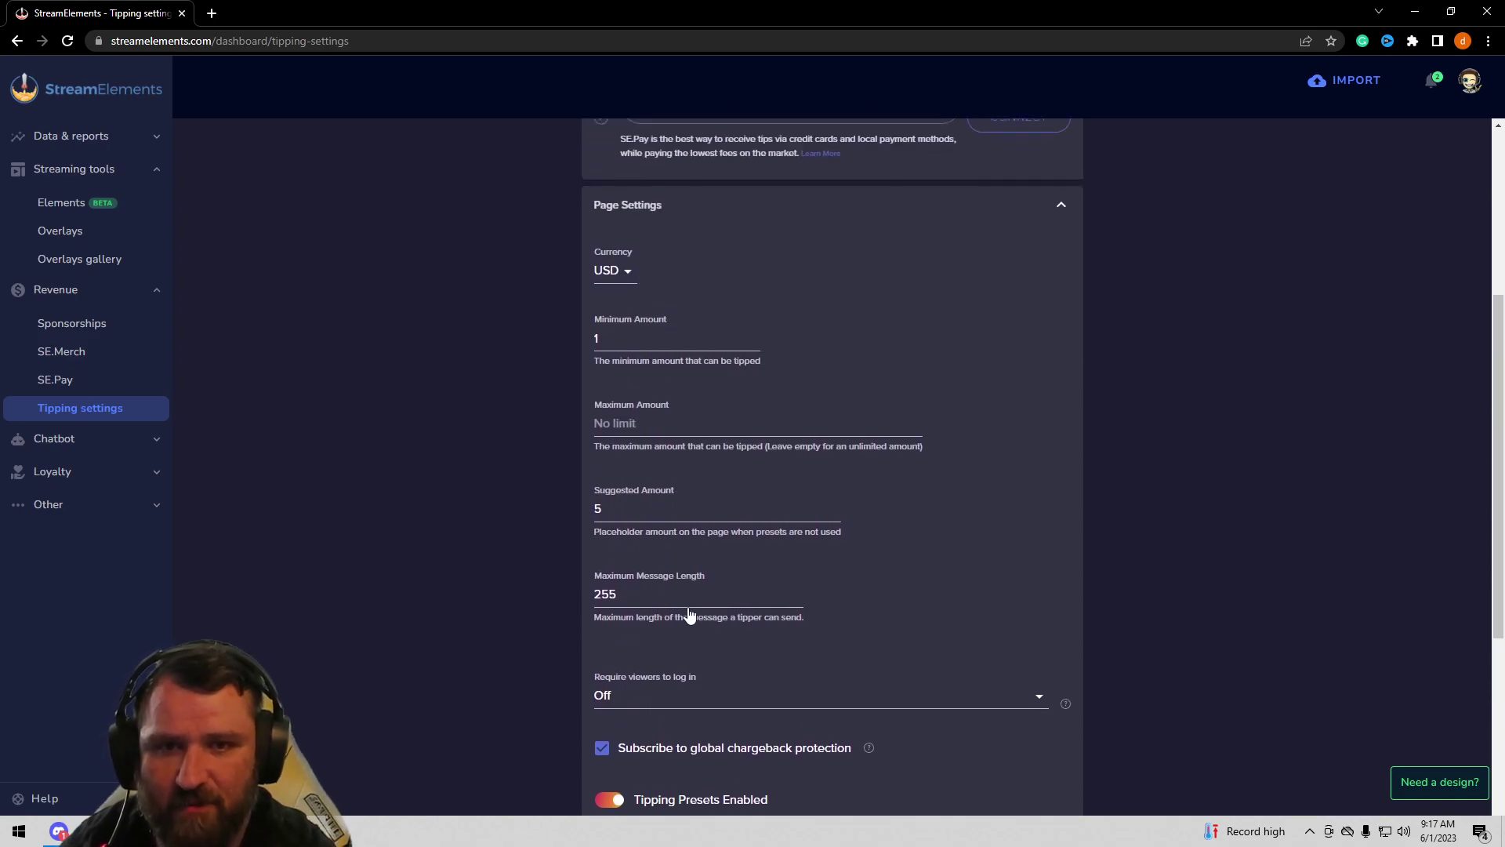
scroll(689, 608, "up", 1)
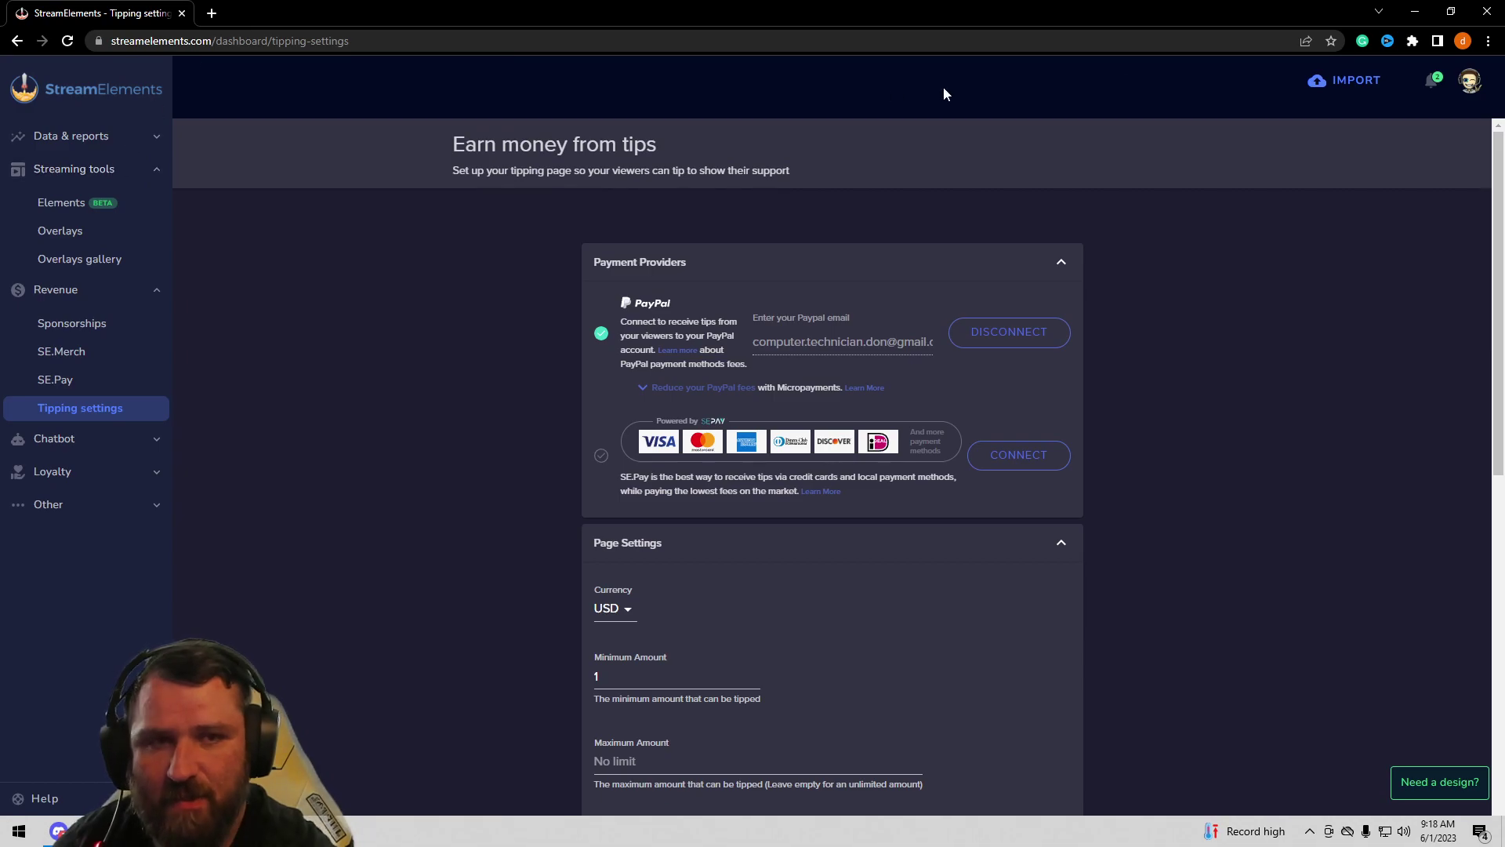
Step: Close the browser and hide OBS to leave only the desktop
left_click(1487, 13)
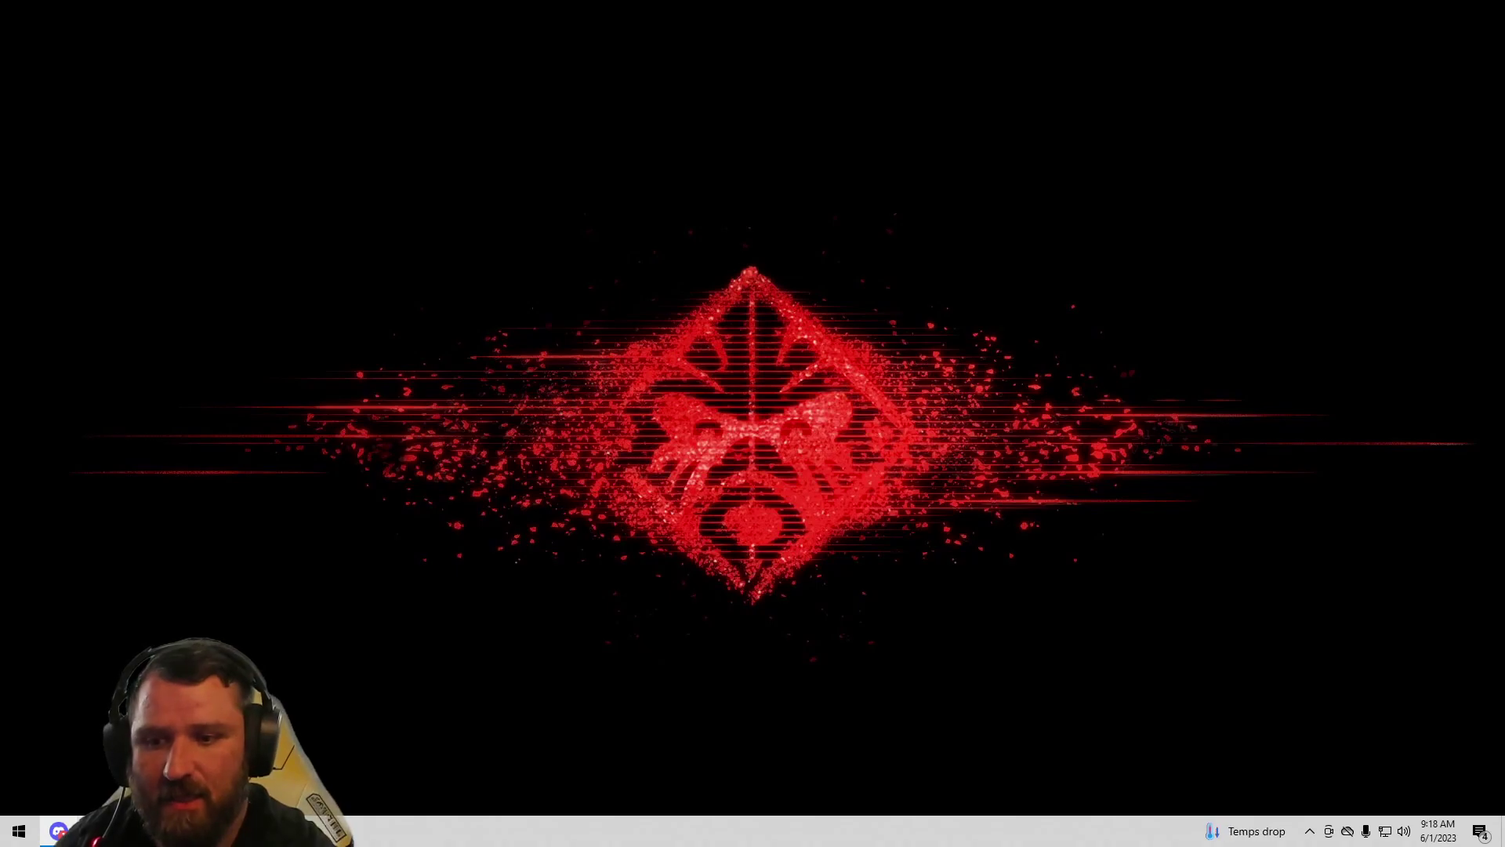
key("alt+Tab")
left_click_drag(511, 107, 525, 47)
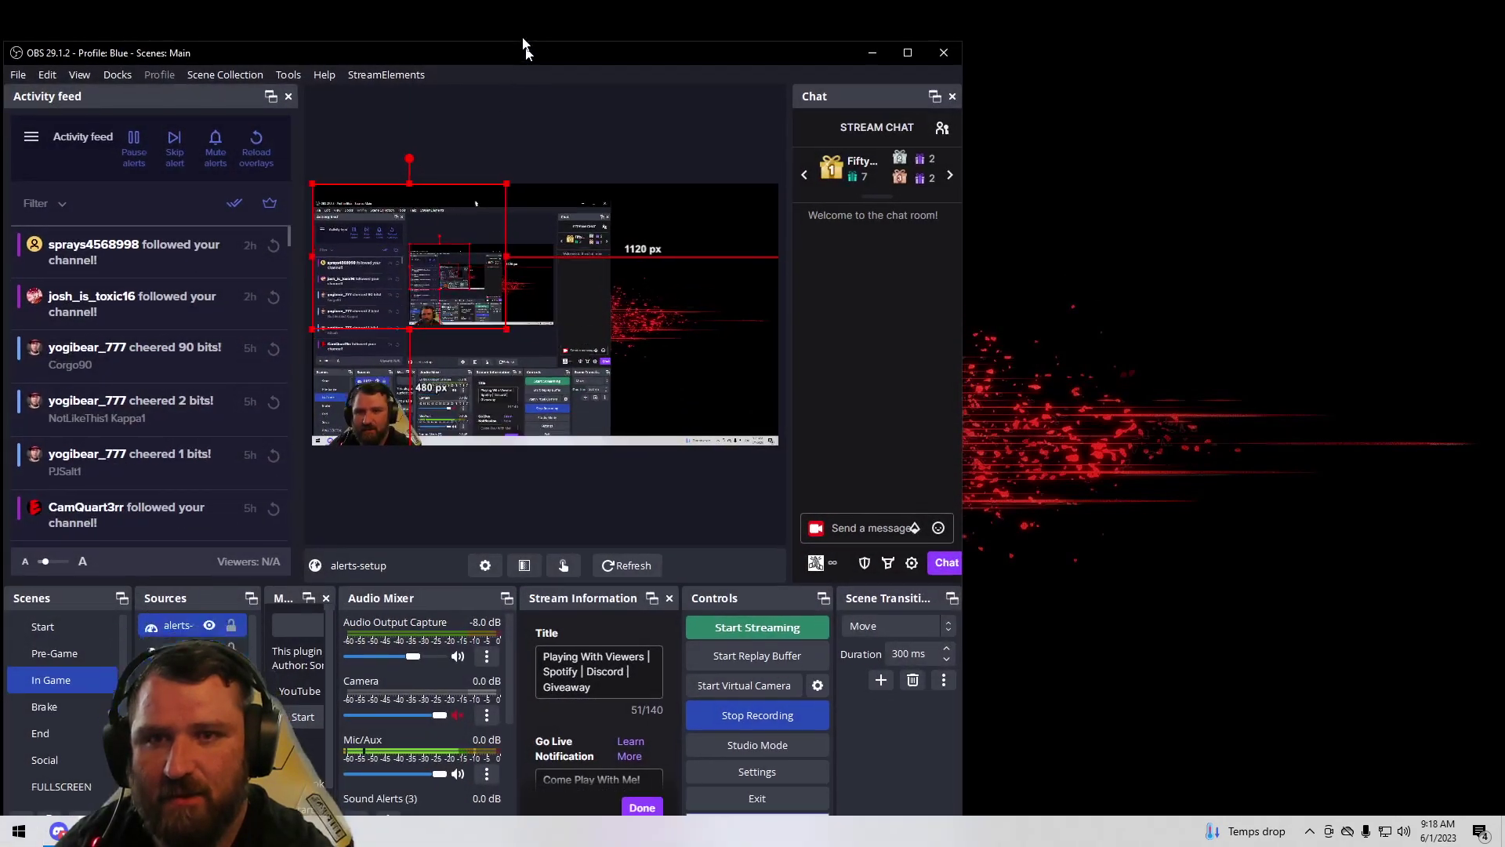
key("super+d")
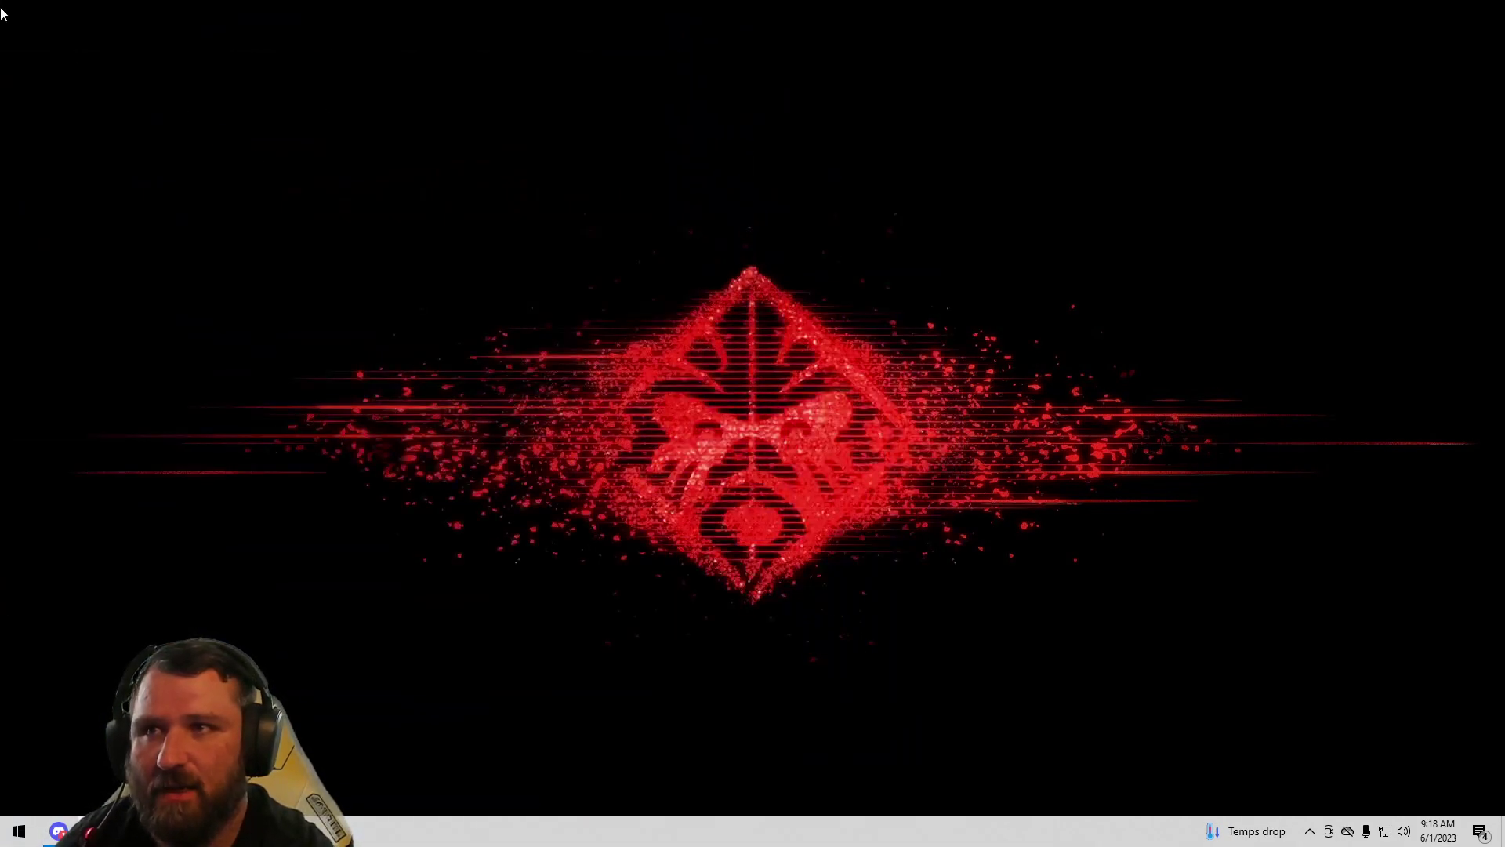